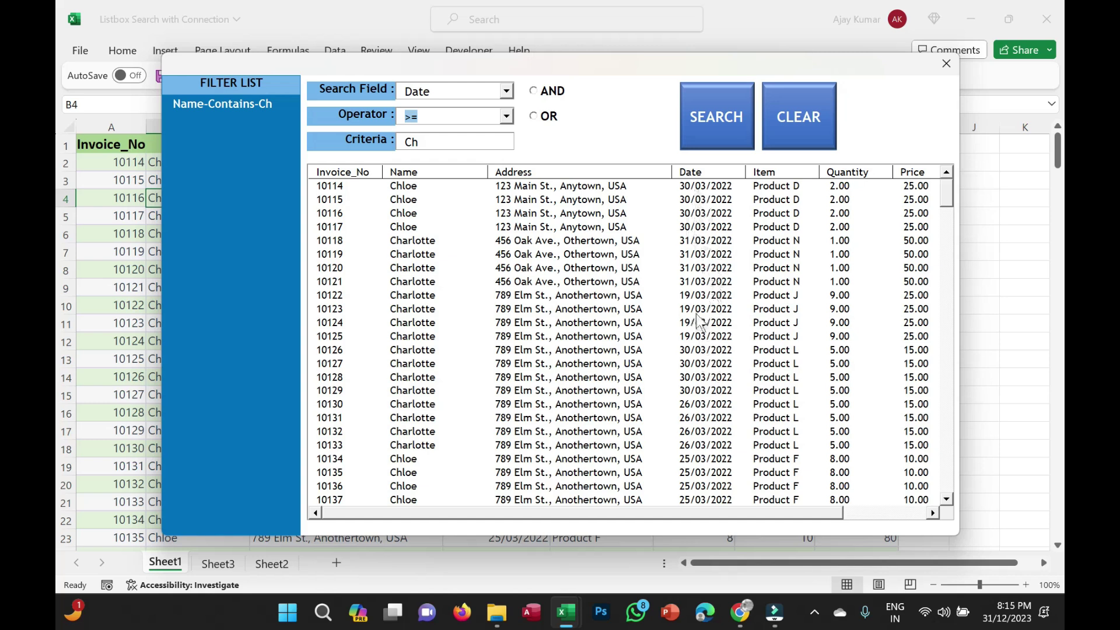
# Step: Enter 19/03/2022 as the criterion of the prepared Date >= condition, combine it with AND and run the search
pyautogui.press('Tab')
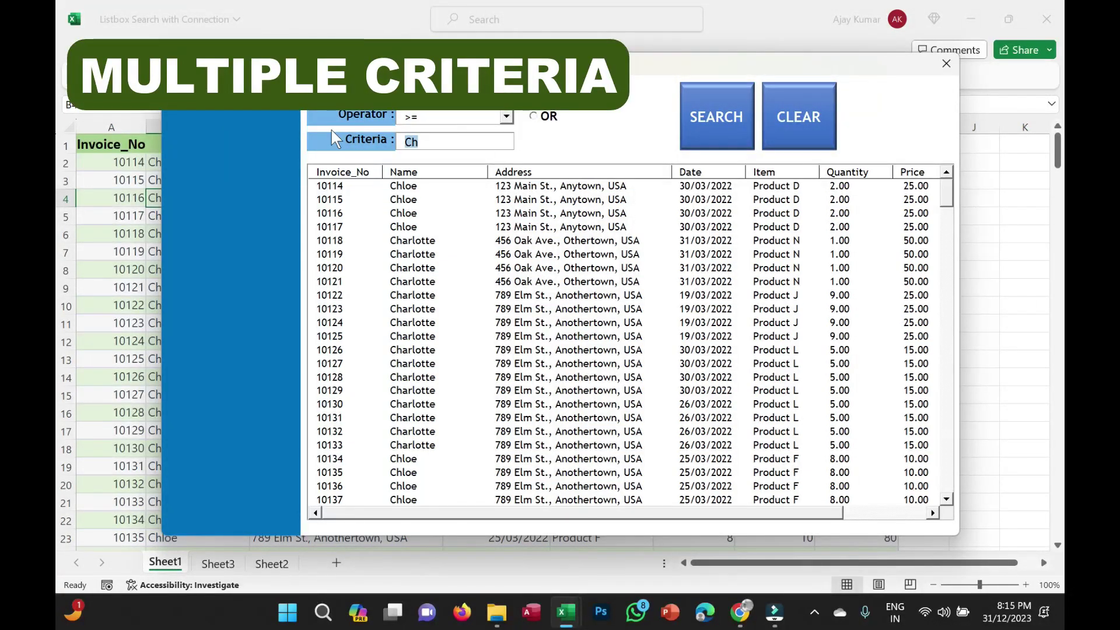
pyautogui.write('19/03/2022')
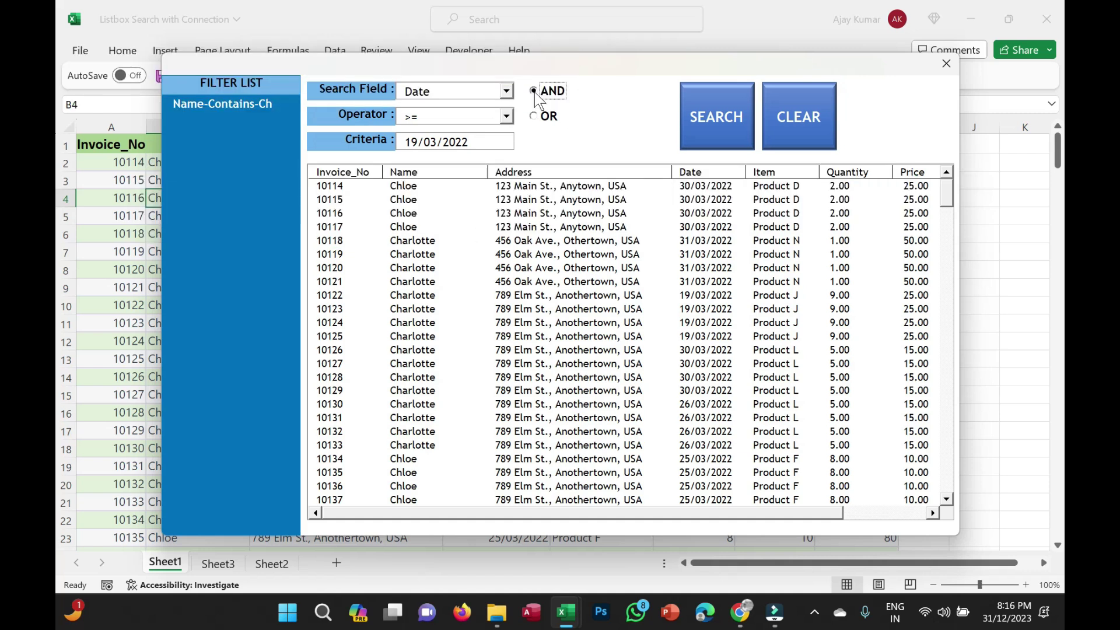
pyautogui.click(717, 130)
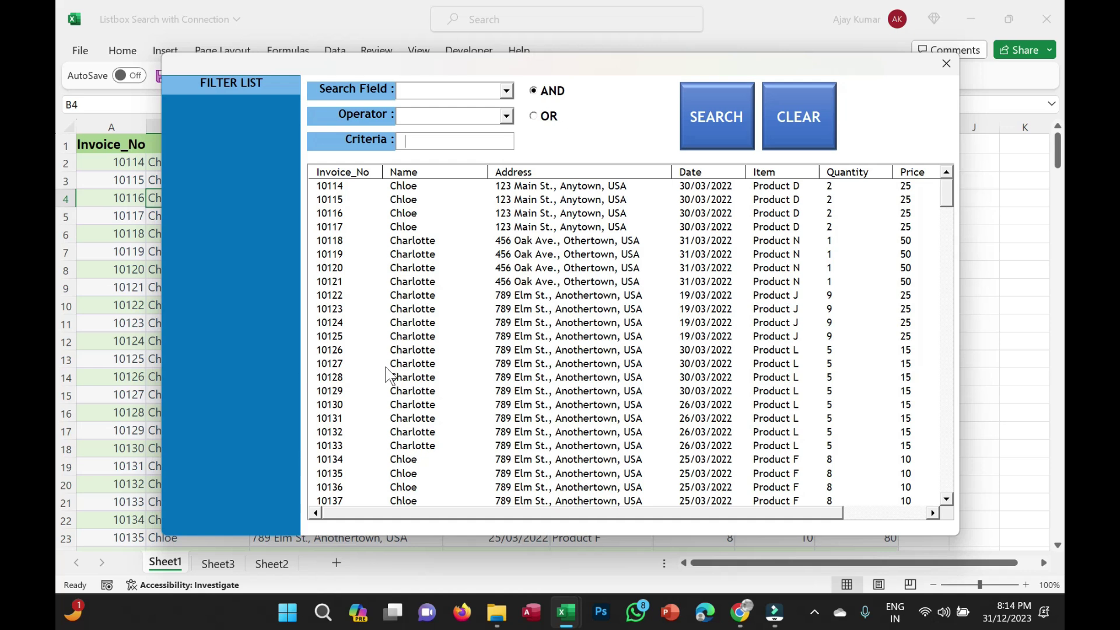
# Step: Search for records whose Name field contains "Ch"
pyautogui.click(507, 91)
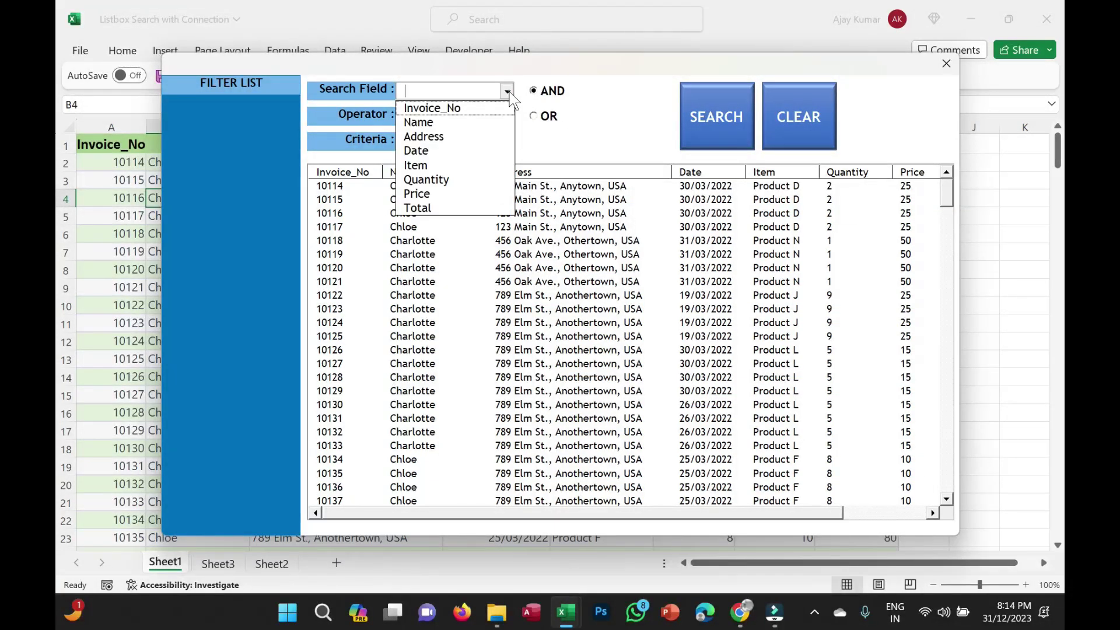
pyautogui.click(439, 125)
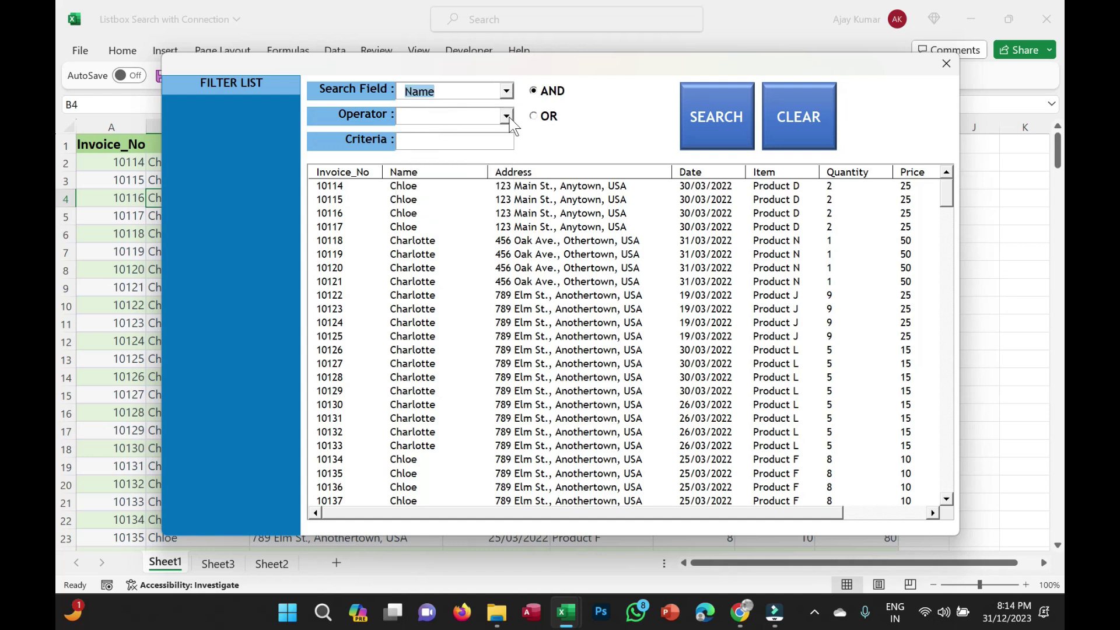
pyautogui.click(506, 115)
pyautogui.click(434, 130)
pyautogui.click(428, 141)
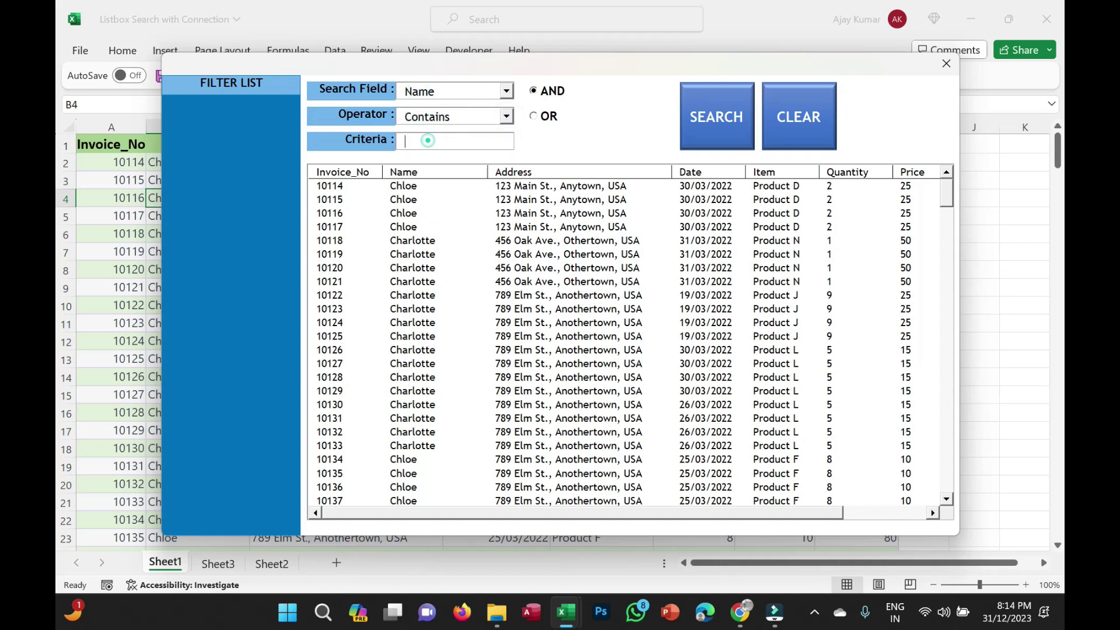
pyautogui.write('Ch')
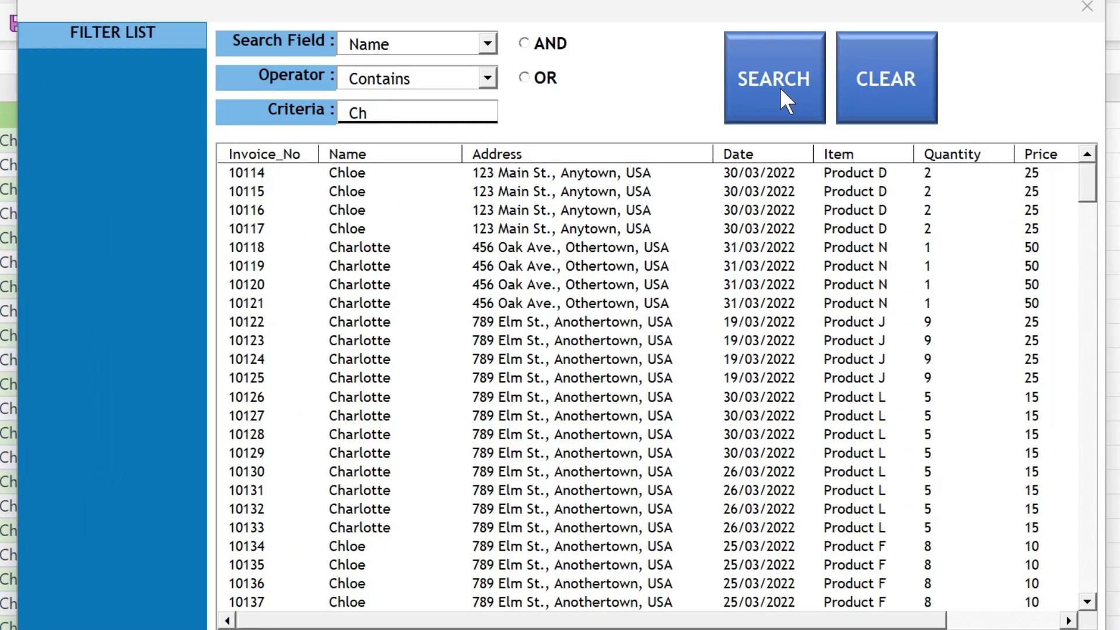
pyautogui.click(780, 86)
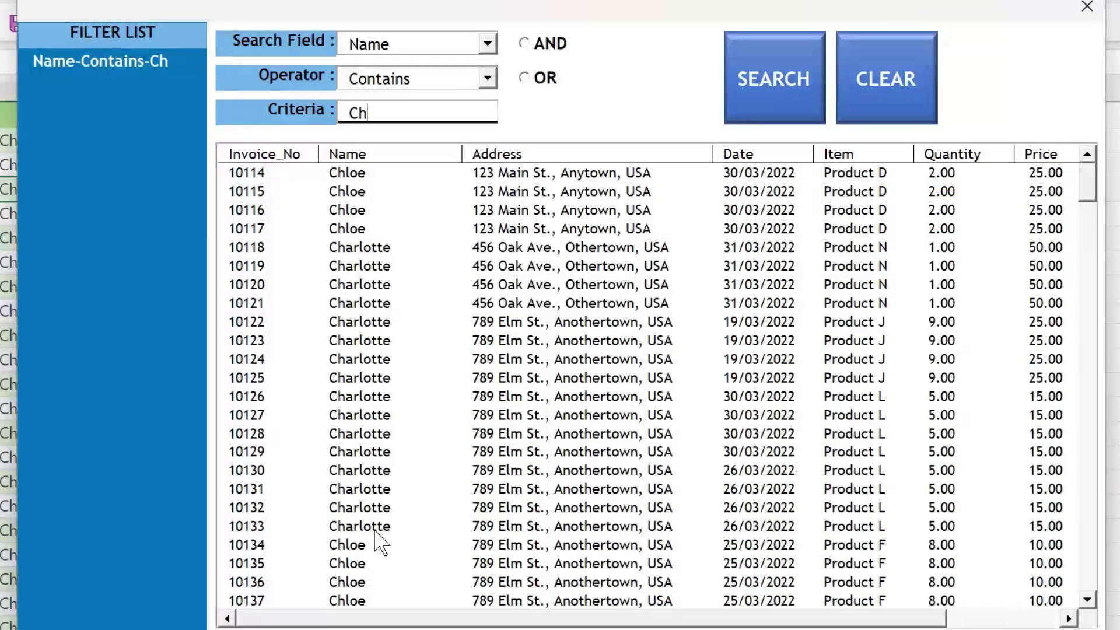
# Step: Narrow the results with a second condition, Date >= 19/03/2022, combined with AND, and run the search
pyautogui.click(487, 43)
pyautogui.click(414, 125)
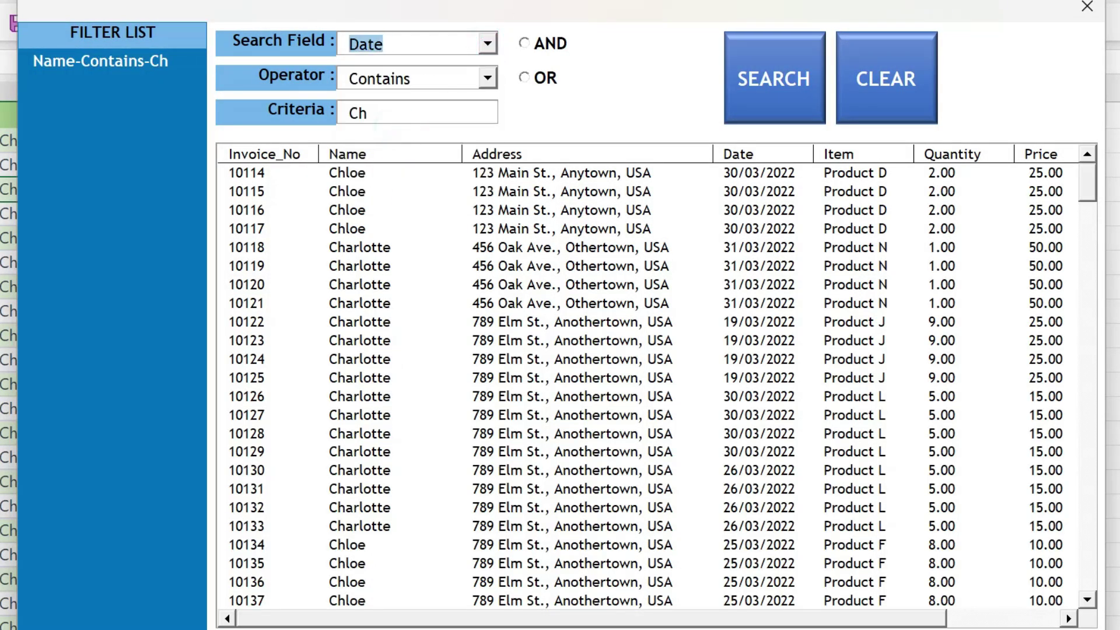
pyautogui.click(489, 78)
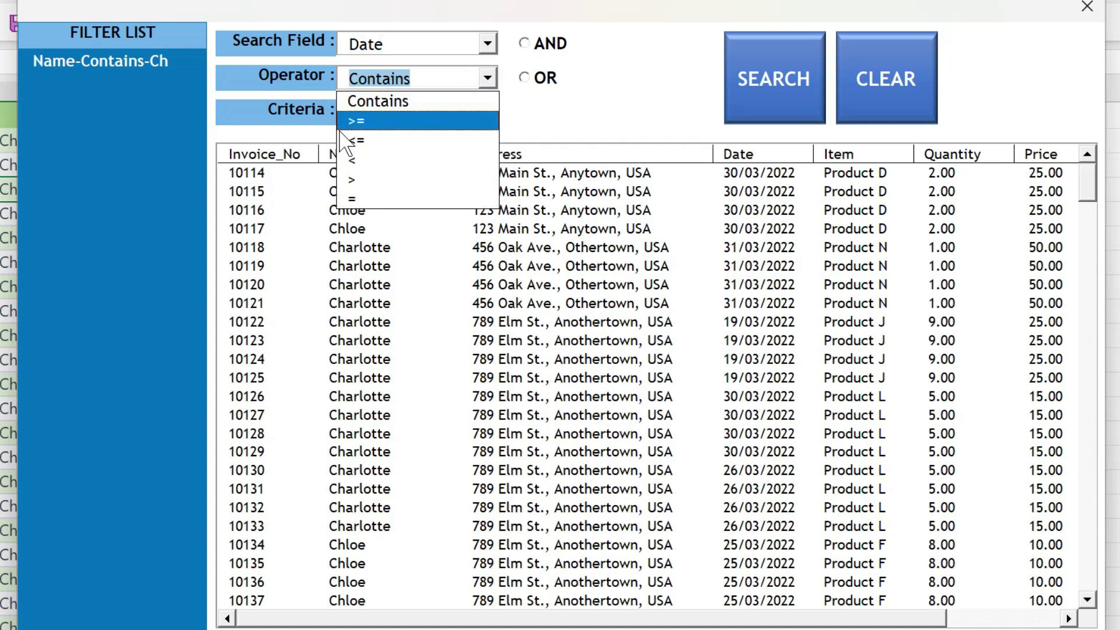
pyautogui.click(403, 121)
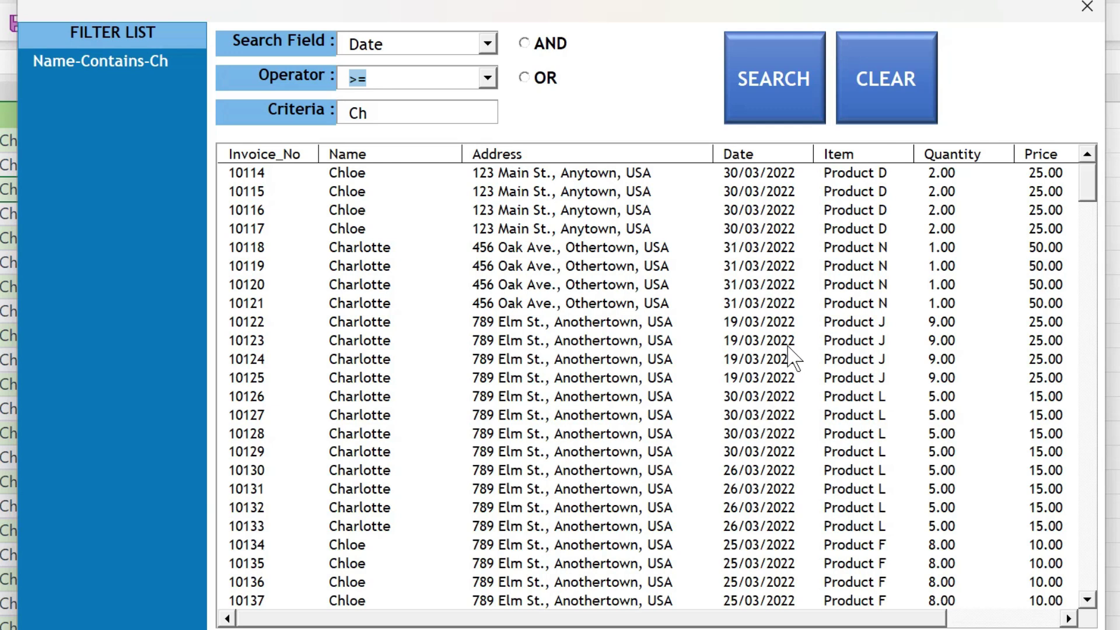
pyautogui.press('Tab')
pyautogui.write('19/03/2022')
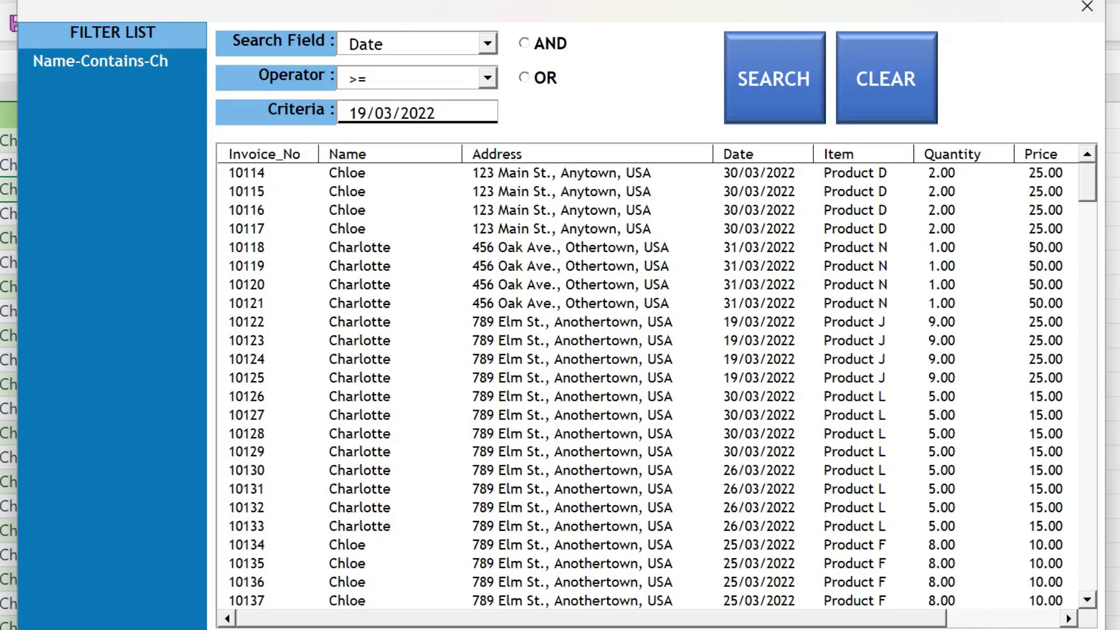
pyautogui.click(525, 44)
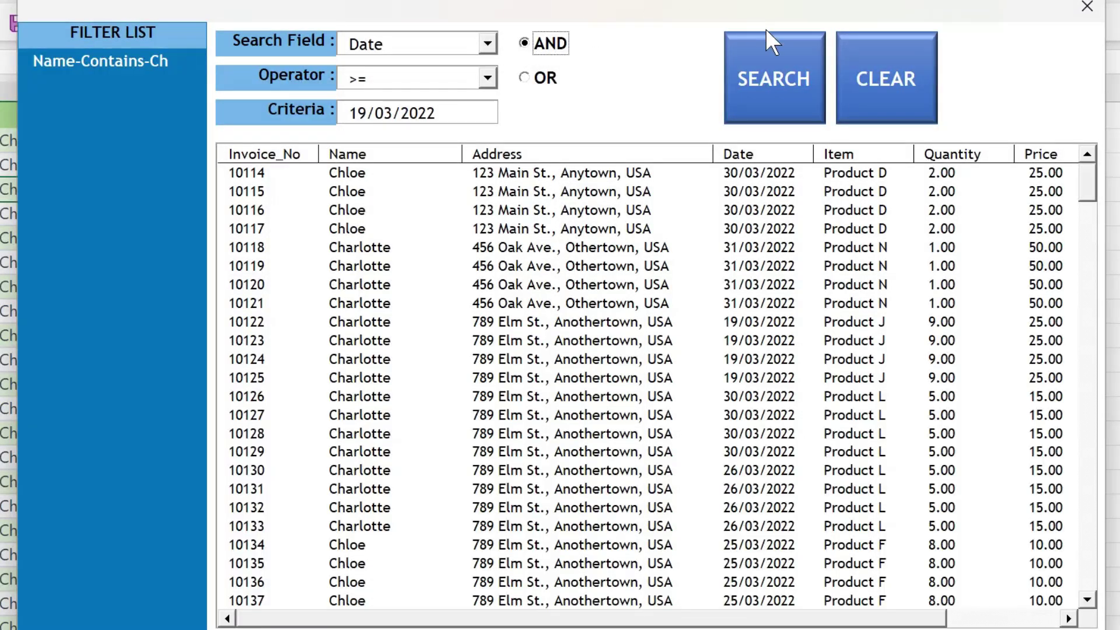
pyautogui.click(774, 88)
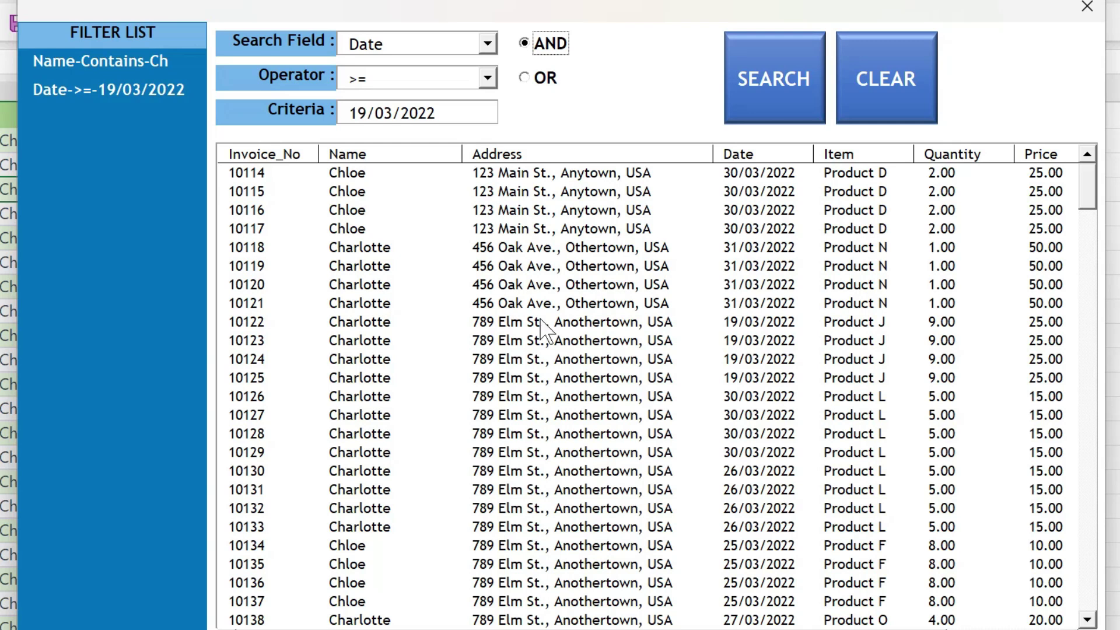
# Step: Add the condition Date <= 30/03/2022 with AND, run the search and look through the filtered records
pyautogui.click(487, 79)
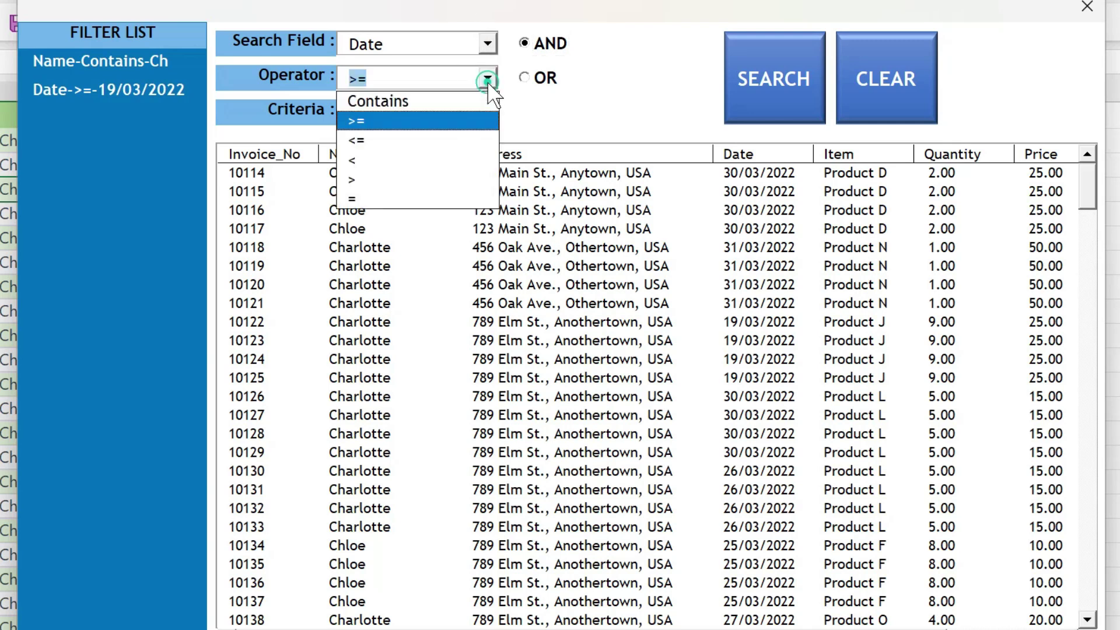
pyautogui.click(380, 140)
pyautogui.doubleClick(357, 112)
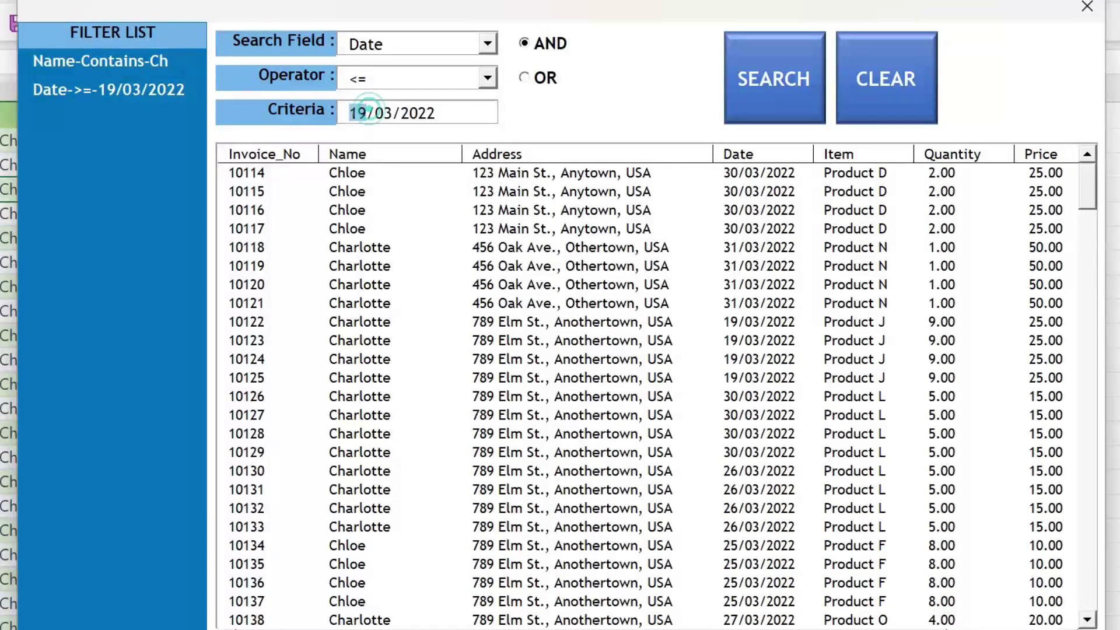
pyautogui.write('30')
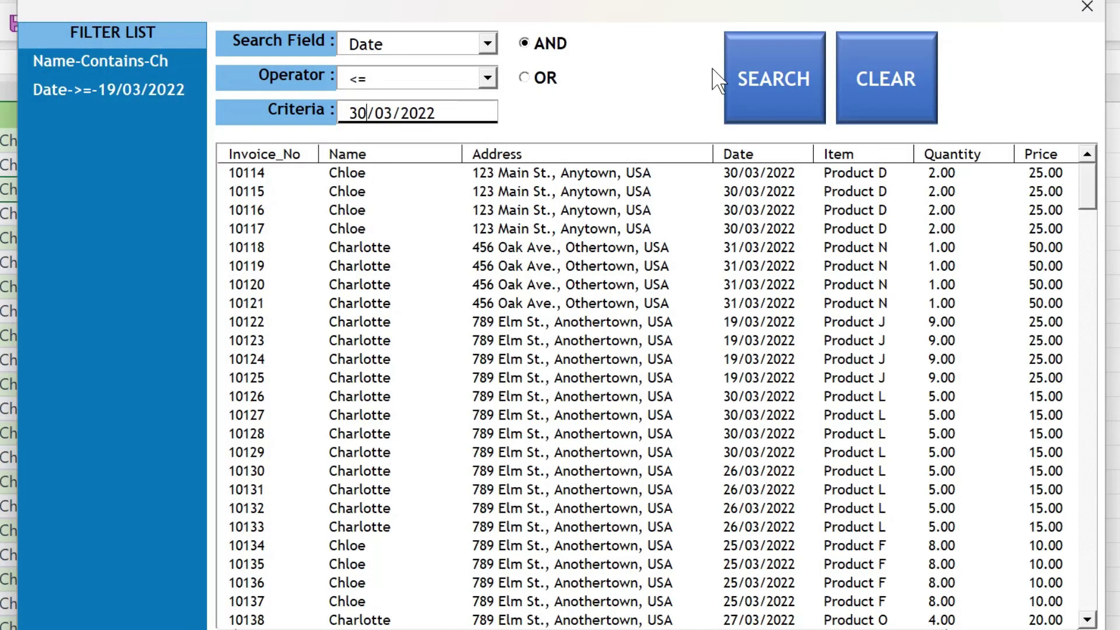
pyautogui.click(772, 93)
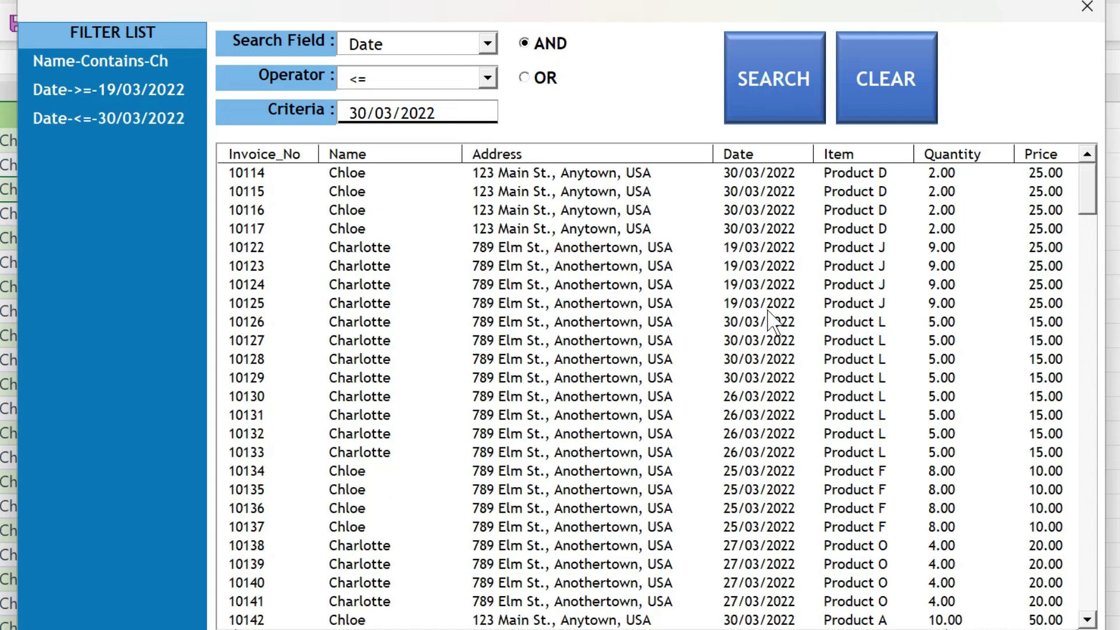
pyautogui.moveTo(1090, 212); pyautogui.dragTo(1105, 175)
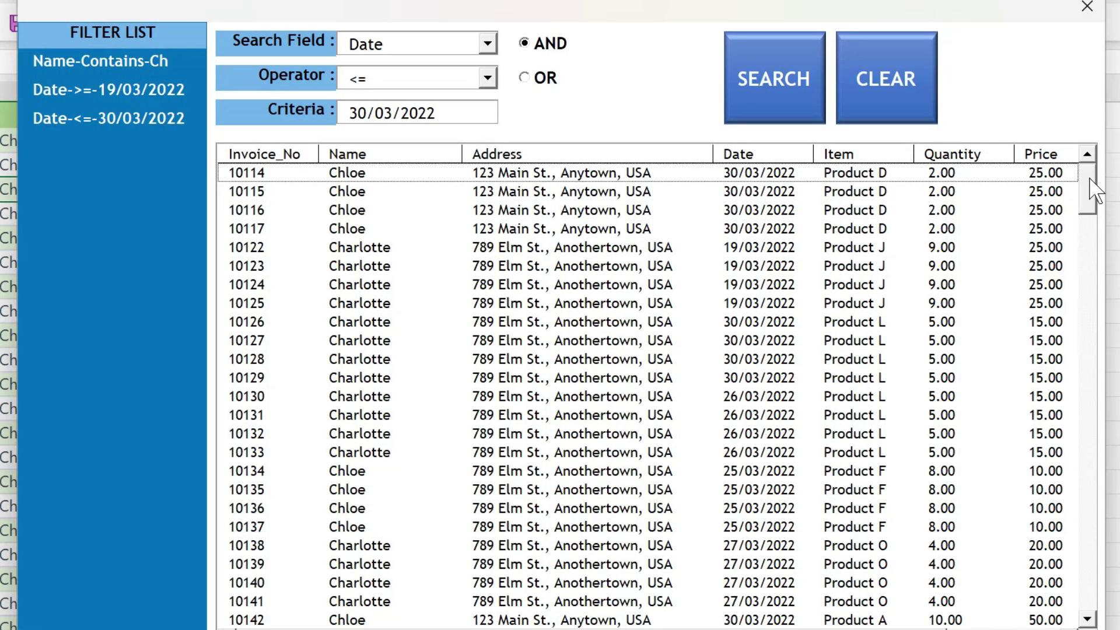
pyautogui.moveTo(1095, 190); pyautogui.dragTo(1091, 277)
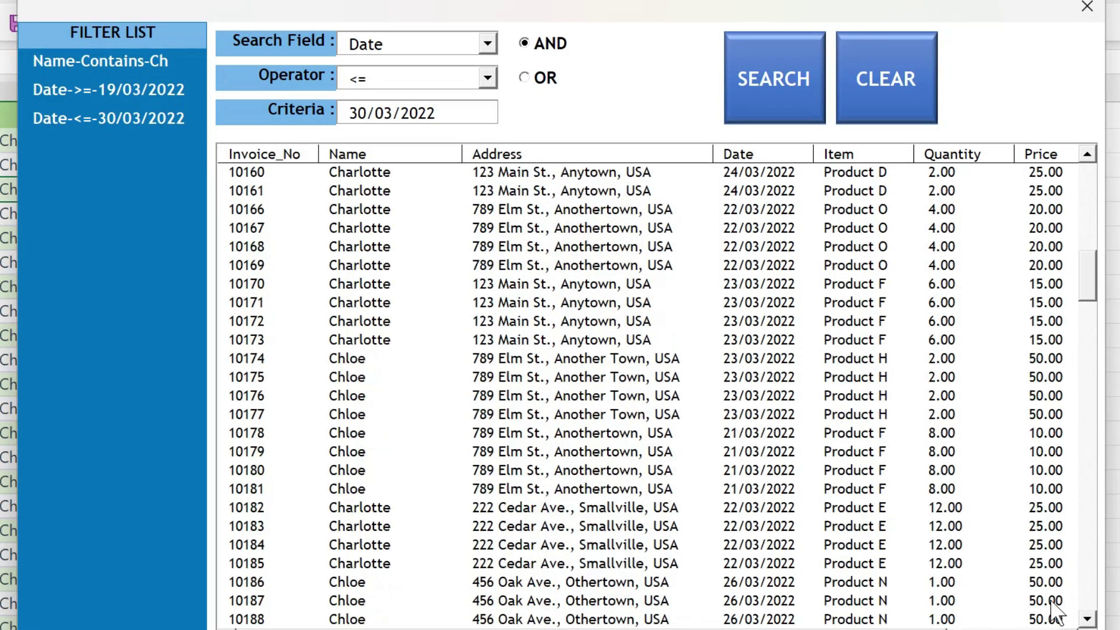
pyautogui.moveTo(1091, 280); pyautogui.dragTo(1093, 213)
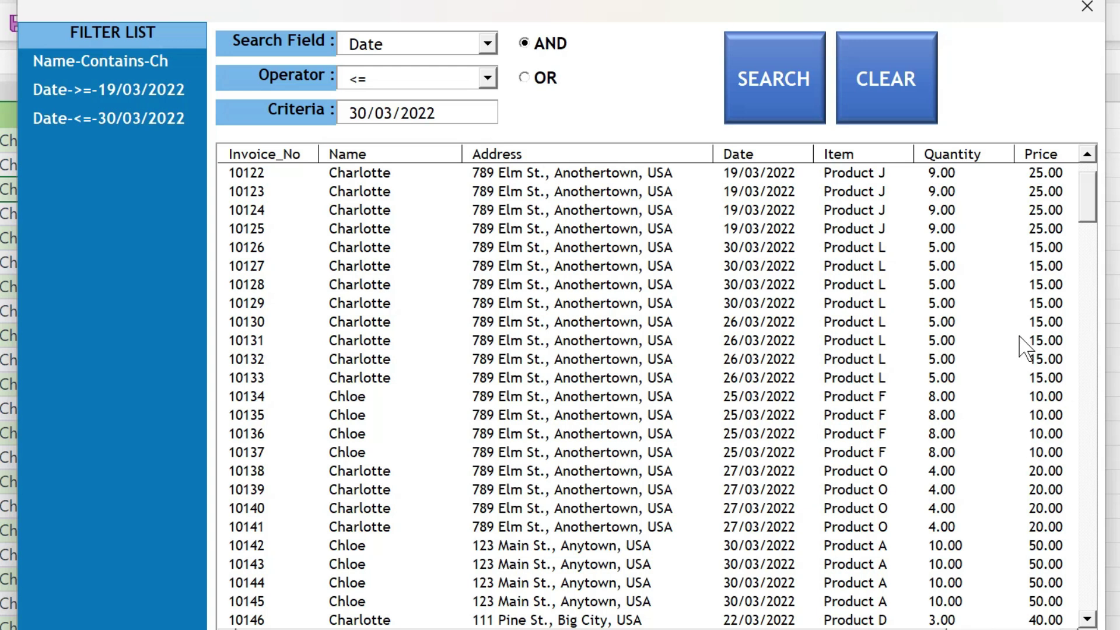
# Step: Add the condition Price >= 10 with AND to the existing filters and run the search
pyautogui.click(487, 43)
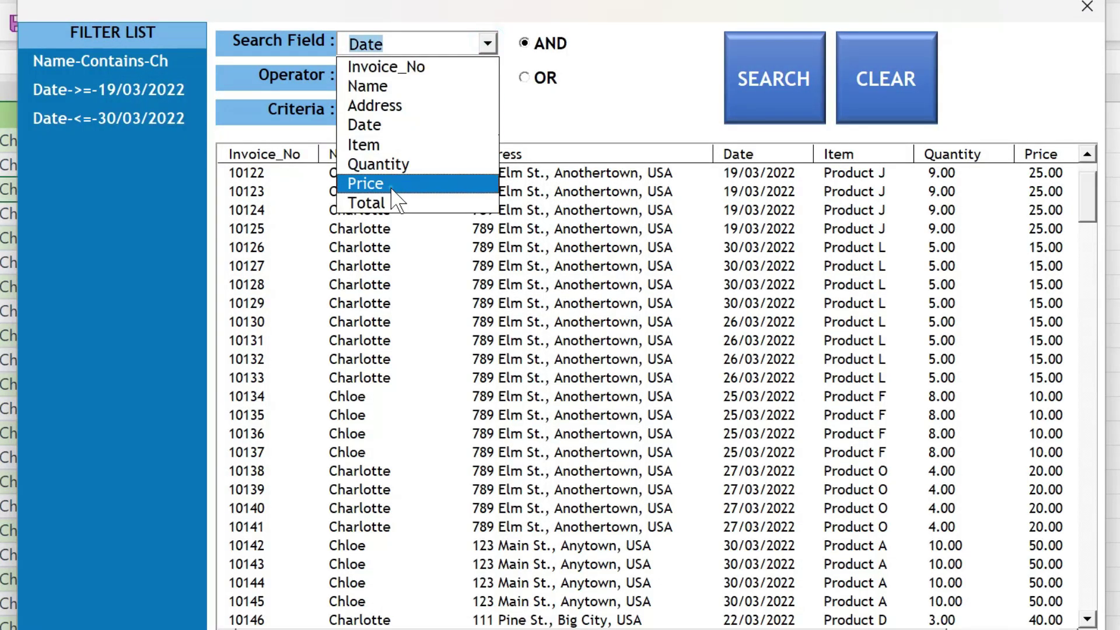
pyautogui.click(390, 185)
pyautogui.click(487, 78)
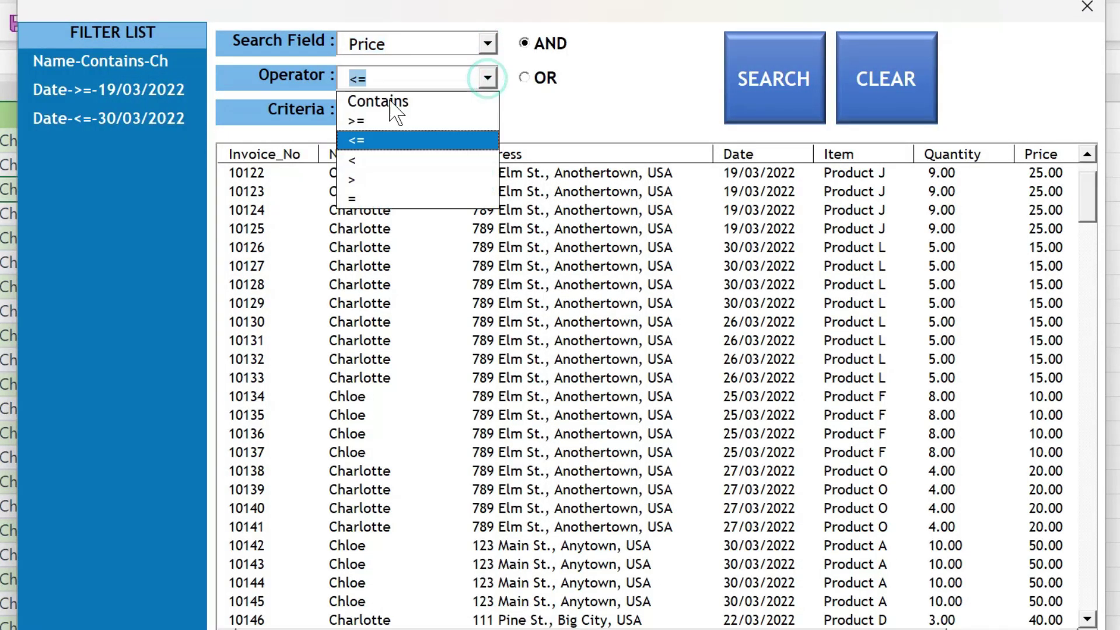
pyautogui.click(357, 121)
pyautogui.moveTo(350, 111); pyautogui.dragTo(449, 111)
pyautogui.write('10')
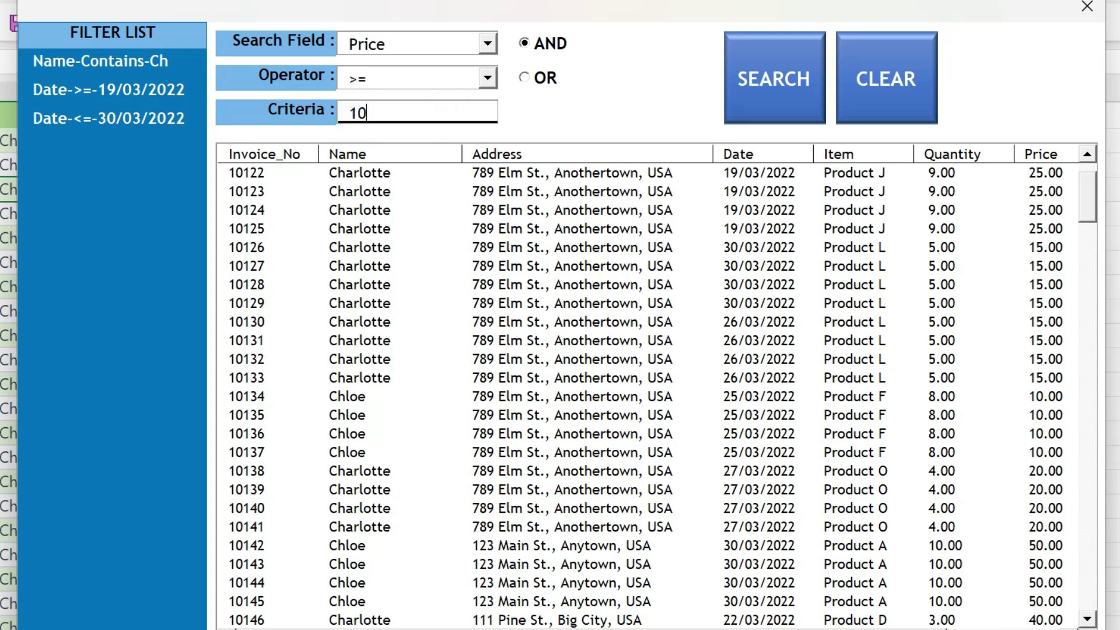
pyautogui.click(789, 100)
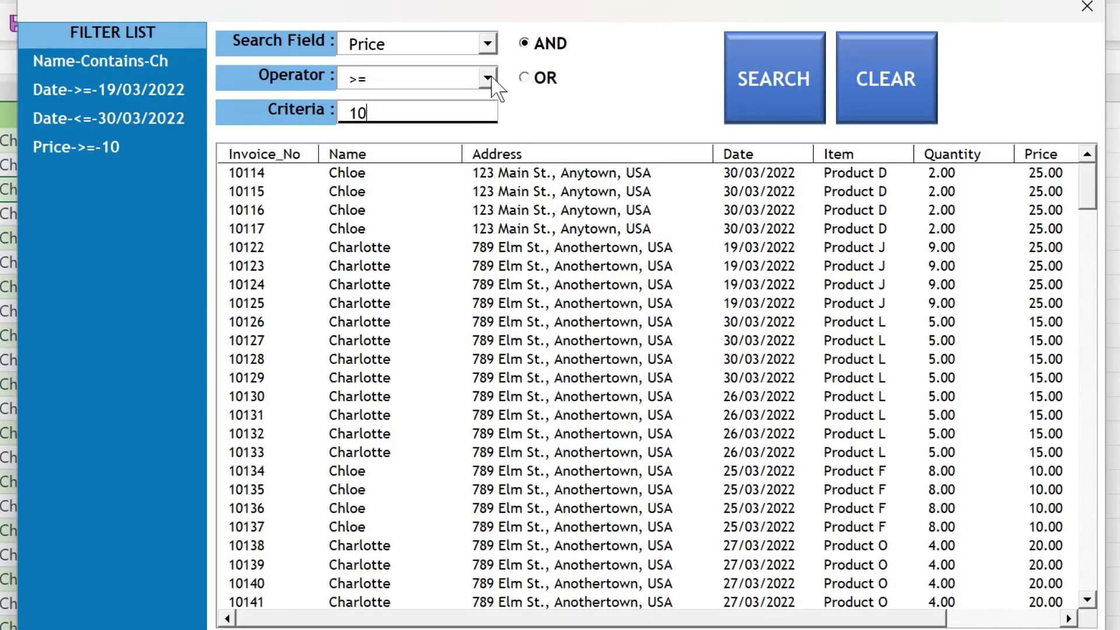
# Step: Add the condition Price <= 15 with AND, run the search and review the records and the filter list
pyautogui.click(487, 78)
pyautogui.click(374, 140)
pyautogui.press('Tab')
pyautogui.write('15')
pyautogui.click(736, 92)
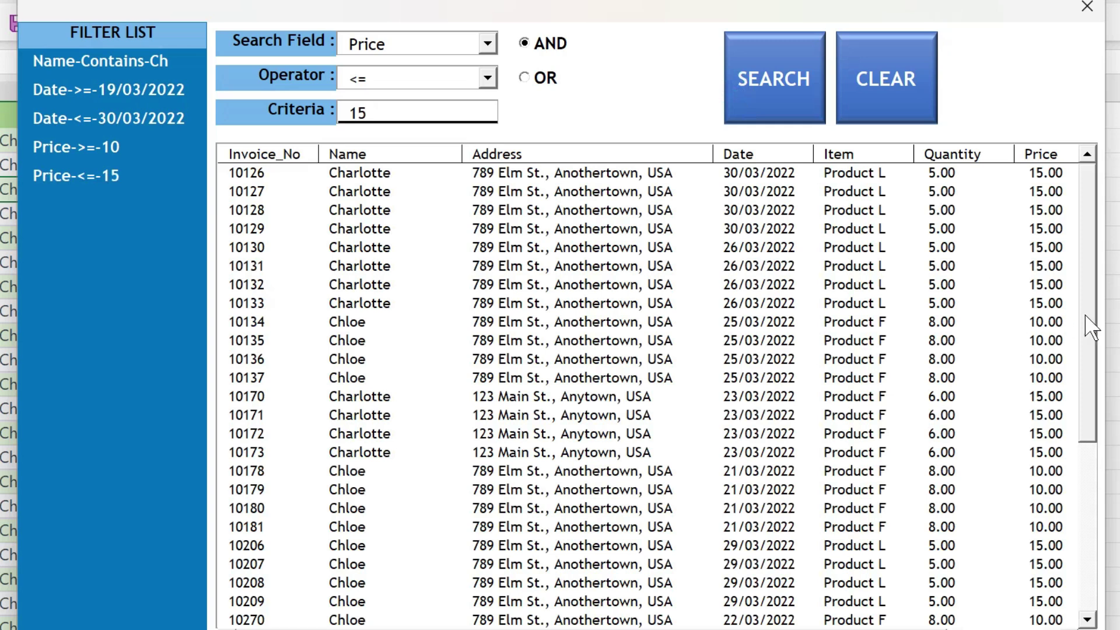
pyautogui.moveTo(1094, 288); pyautogui.dragTo(1115, 240)
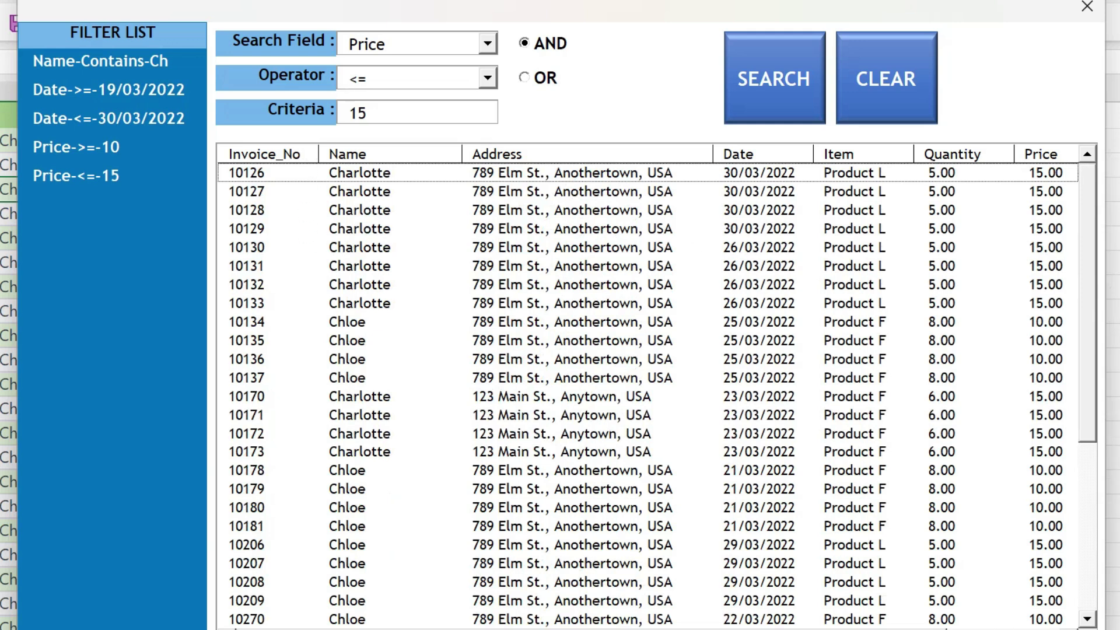
pyautogui.click(86, 61)
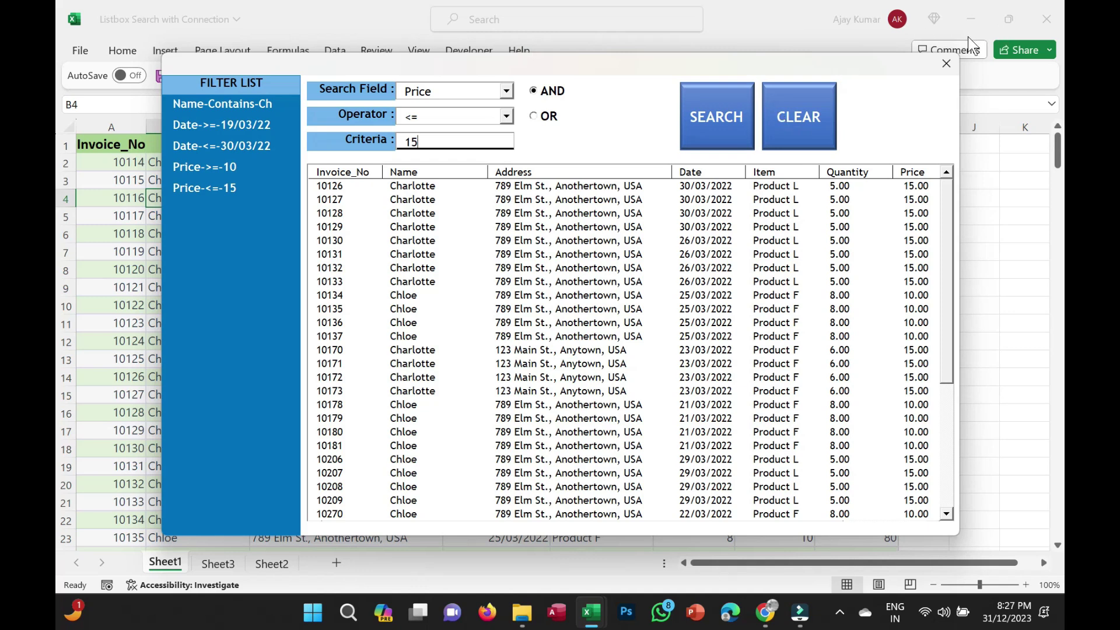
# Step: Close the search form, return to the workbook and compare the full data on Sheet1 with the filtered records on Sheet3
pyautogui.click(945, 64)
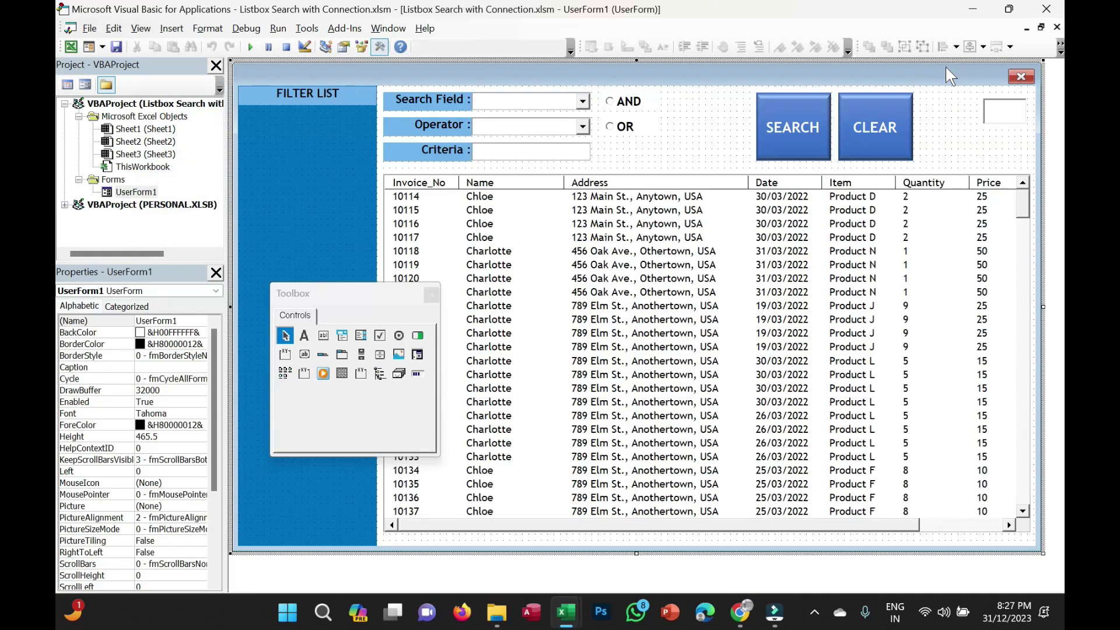
pyautogui.hotkey('alt', 'F11')
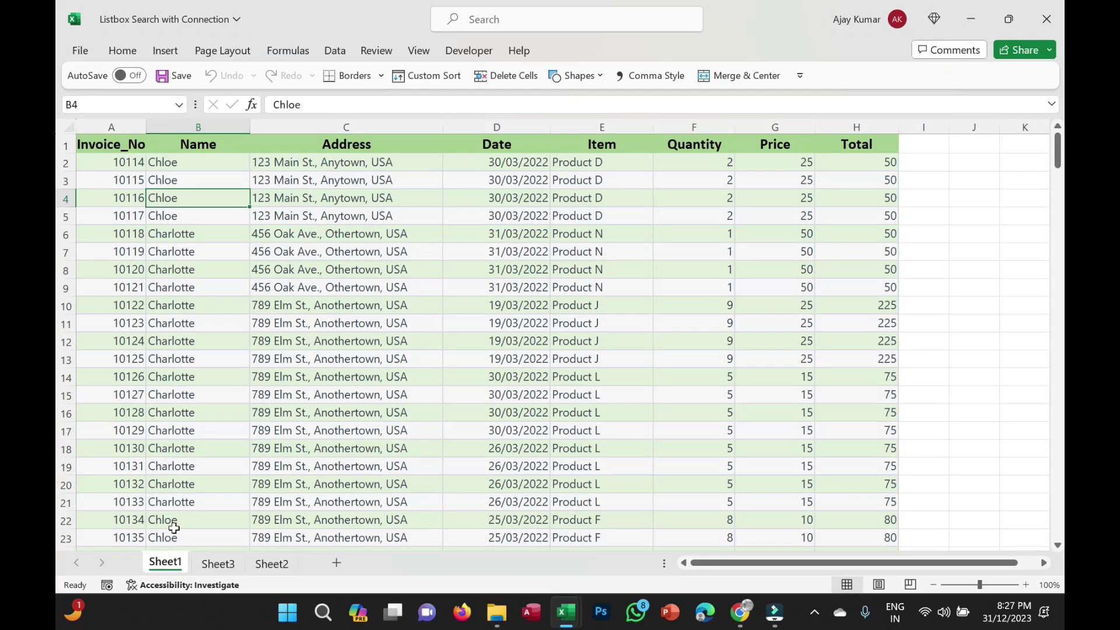
pyautogui.keyDown('ctrl'); pyautogui.scroll(-5, 537, 410); pyautogui.keyUp('ctrl')
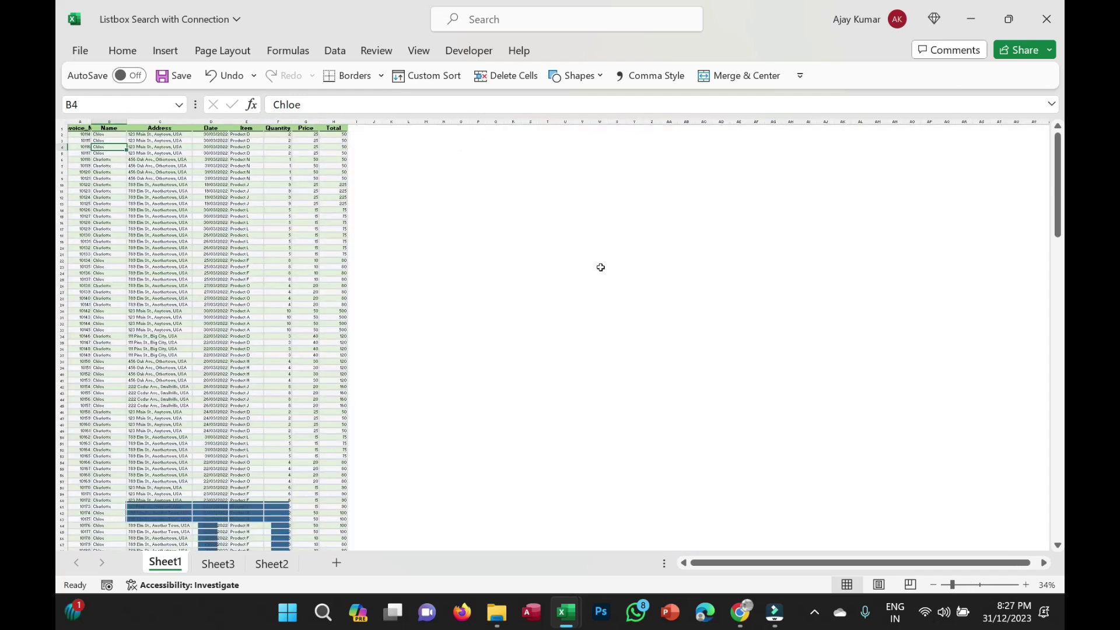
pyautogui.hscroll(5, 601, 268)
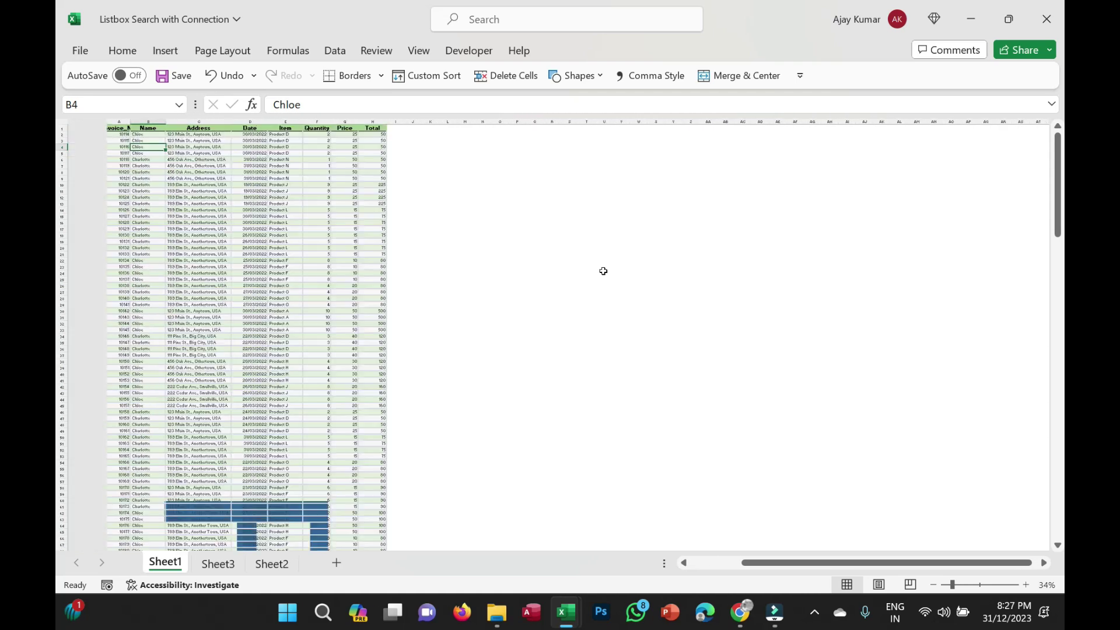
pyautogui.keyDown('ctrl'); pyautogui.scroll(3, 215, 488); pyautogui.keyUp('ctrl')
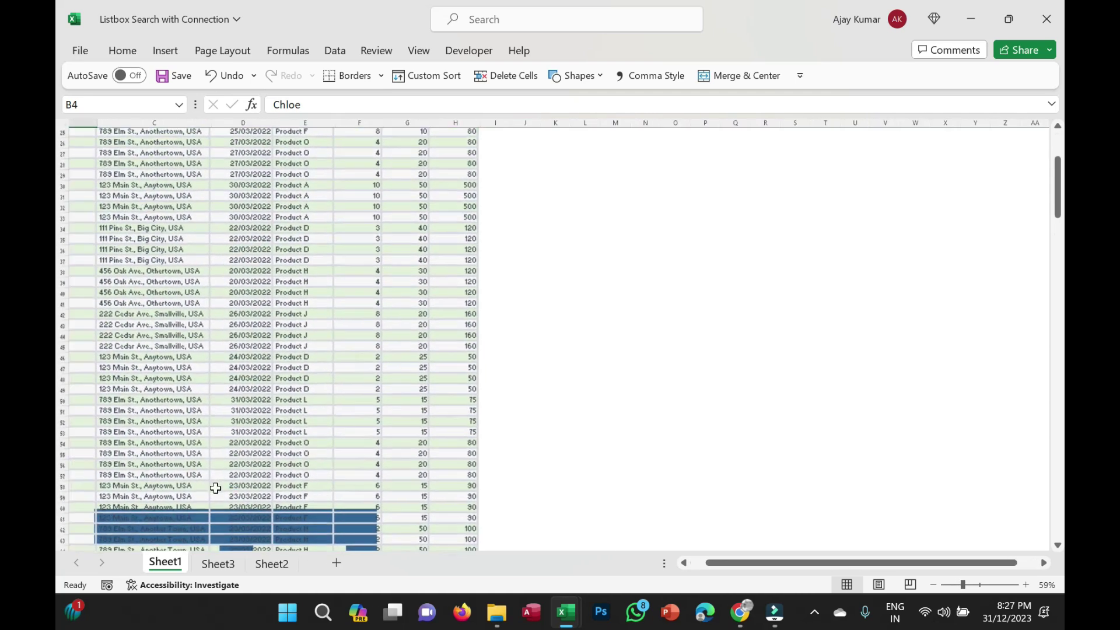
pyautogui.click(218, 564)
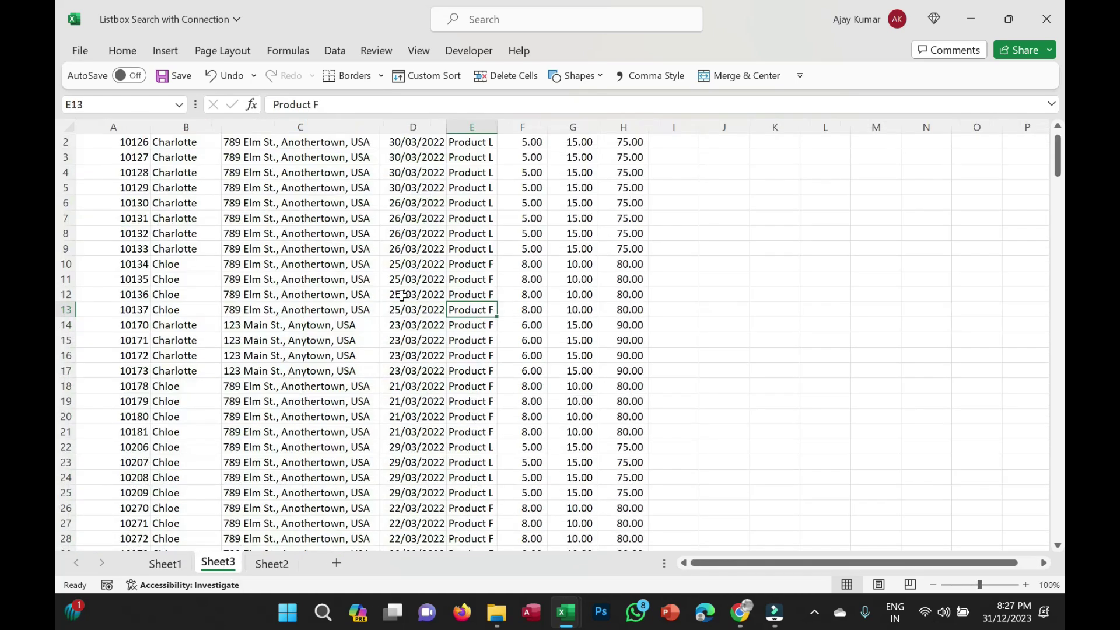
pyautogui.keyDown('ctrl'); pyautogui.scroll(-4, 401, 294); pyautogui.keyUp('ctrl')
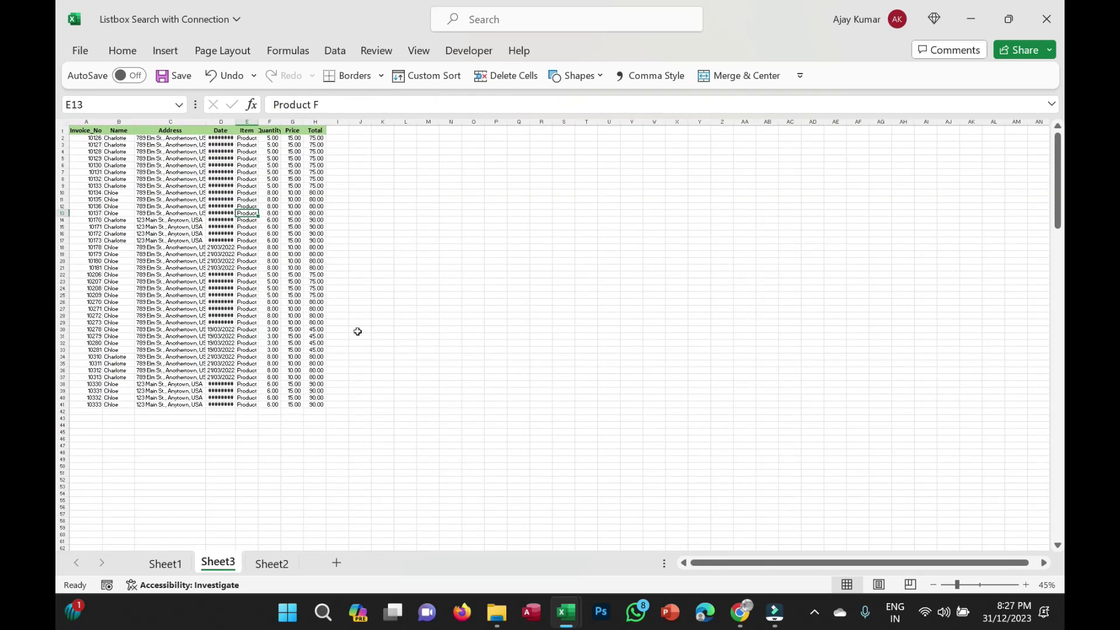
# Step: Show the search field names and operators listed on Sheet2
pyautogui.click(274, 563)
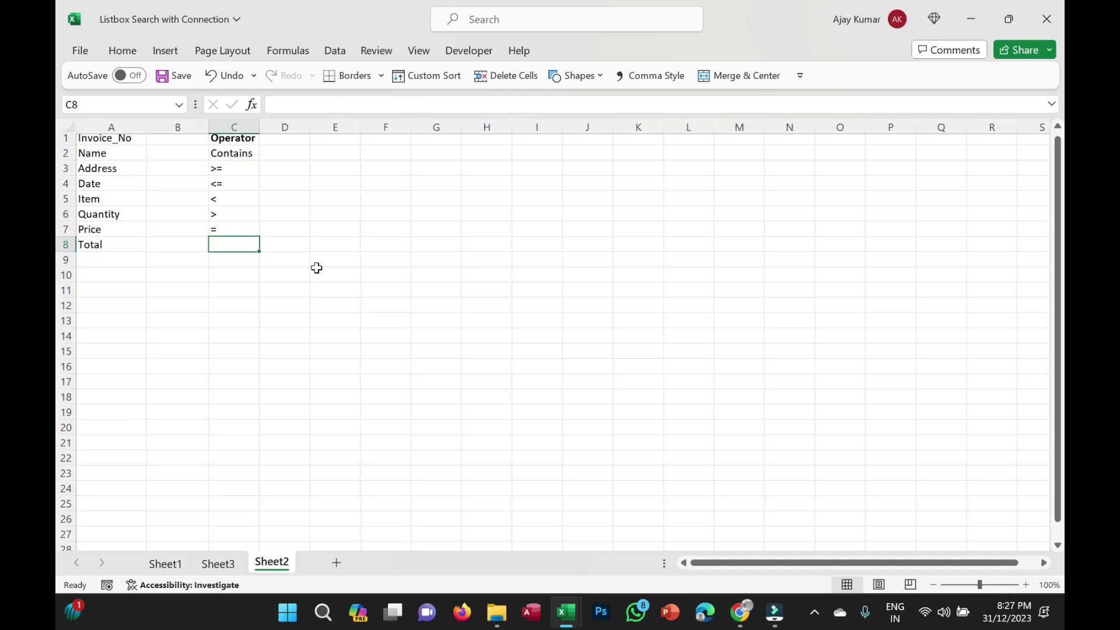
pyautogui.keyDown('ctrl'); pyautogui.scroll(-3, 317, 268); pyautogui.keyUp('ctrl')
pyautogui.keyDown('ctrl'); pyautogui.scroll(-1, 317, 268); pyautogui.keyUp('ctrl')
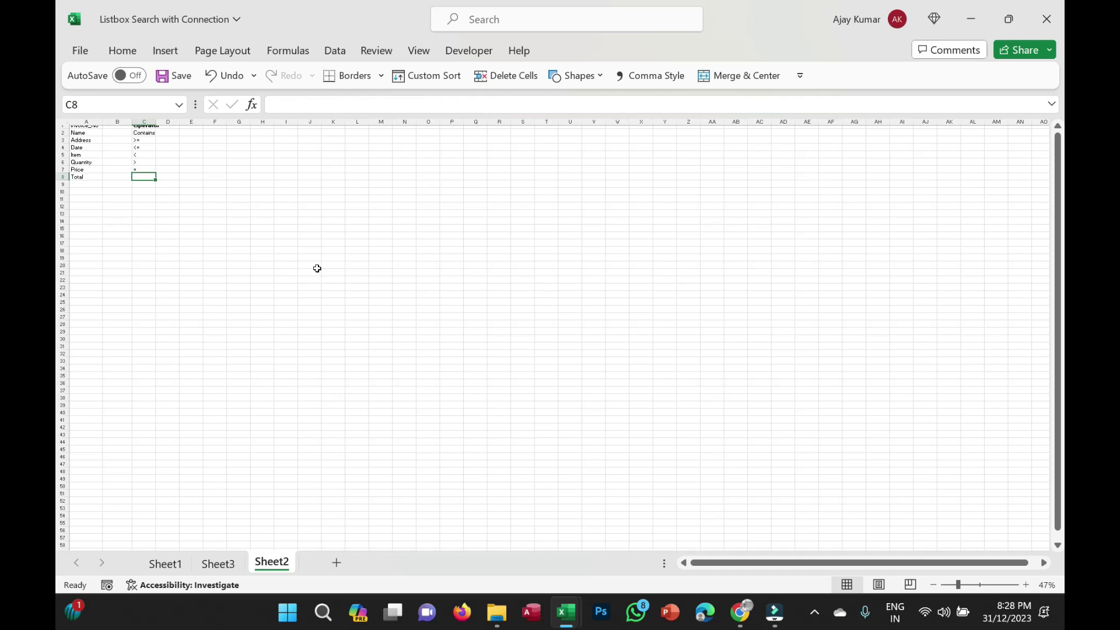
# Step: Run UserForm1 from the VBA editor and search for records whose Name contains "ch"
pyautogui.hotkey('alt', 'F11')
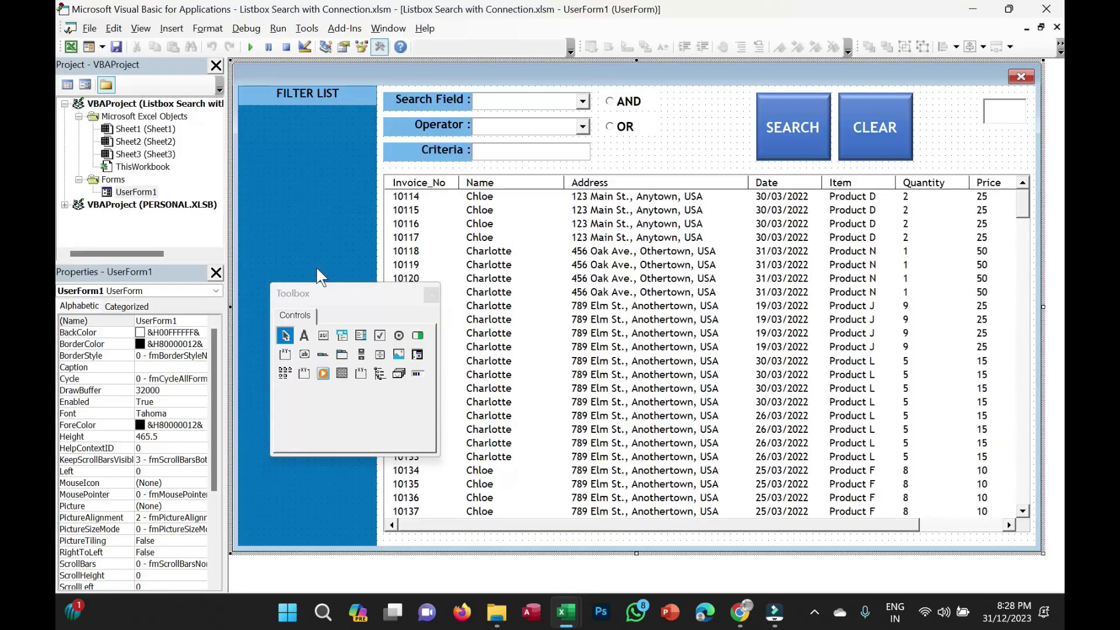
pyautogui.click(252, 43)
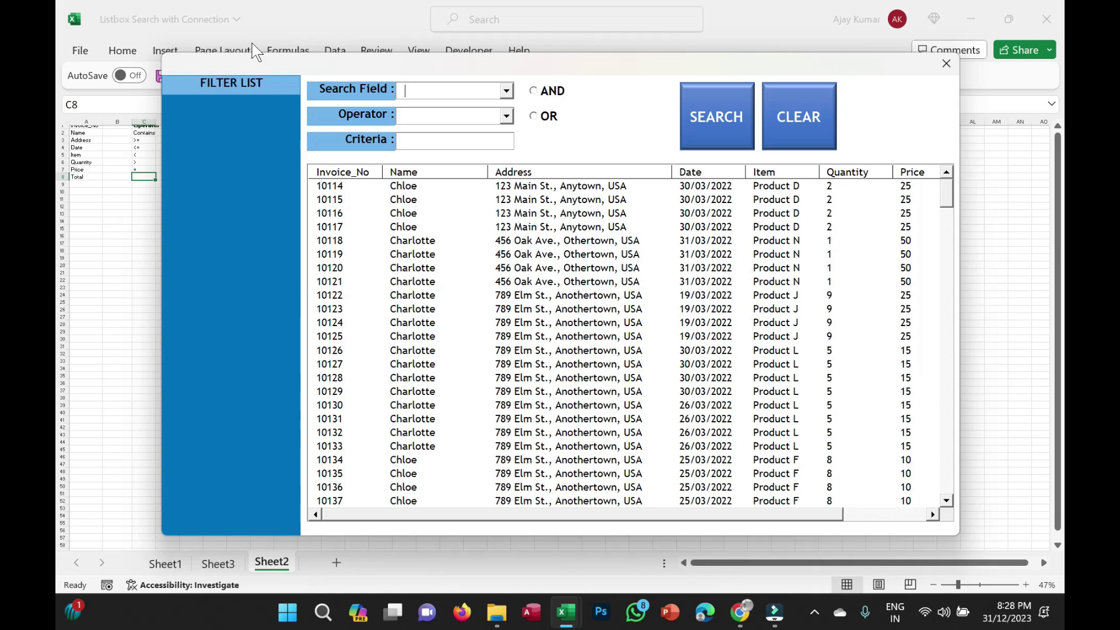
pyautogui.click(506, 91)
pyautogui.click(458, 108)
pyautogui.click(505, 92)
pyautogui.click(440, 122)
pyautogui.click(430, 118)
pyautogui.write('Contains')
pyautogui.press('Tab')
pyautogui.write('ch')
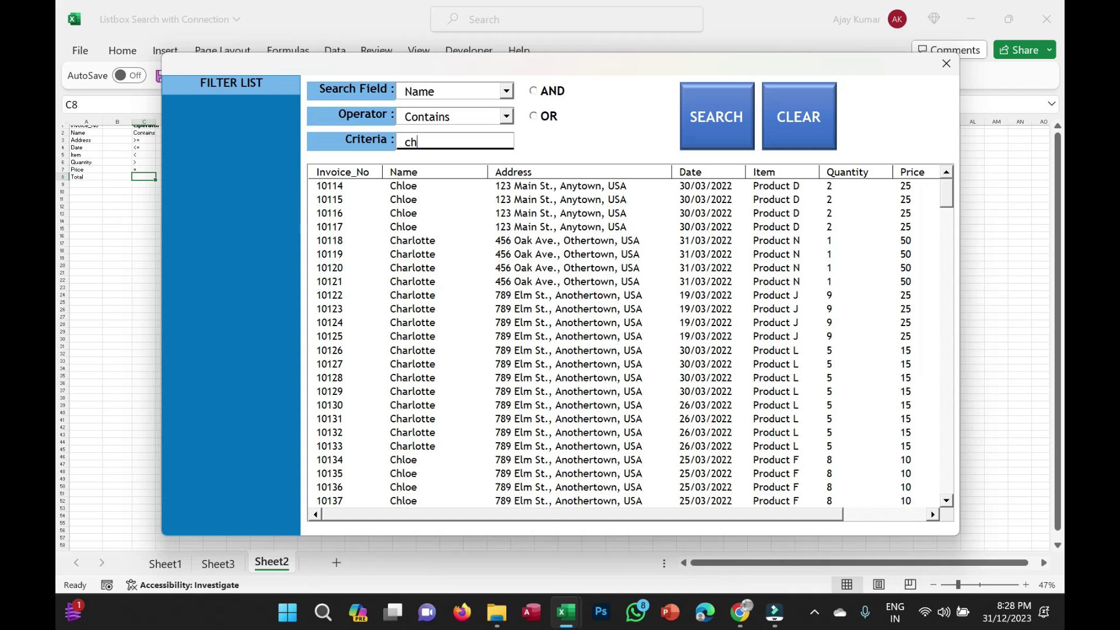
pyautogui.click(729, 130)
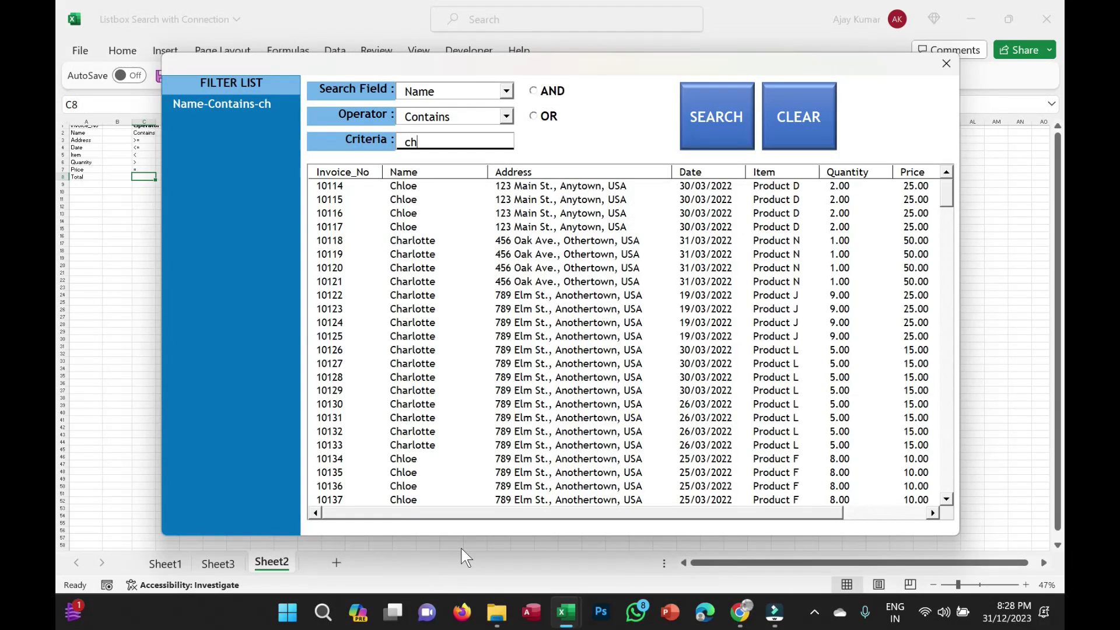
# Step: Add the condition Address Contains 123 with AND, run the search and look through the filtered records
pyautogui.click(508, 92)
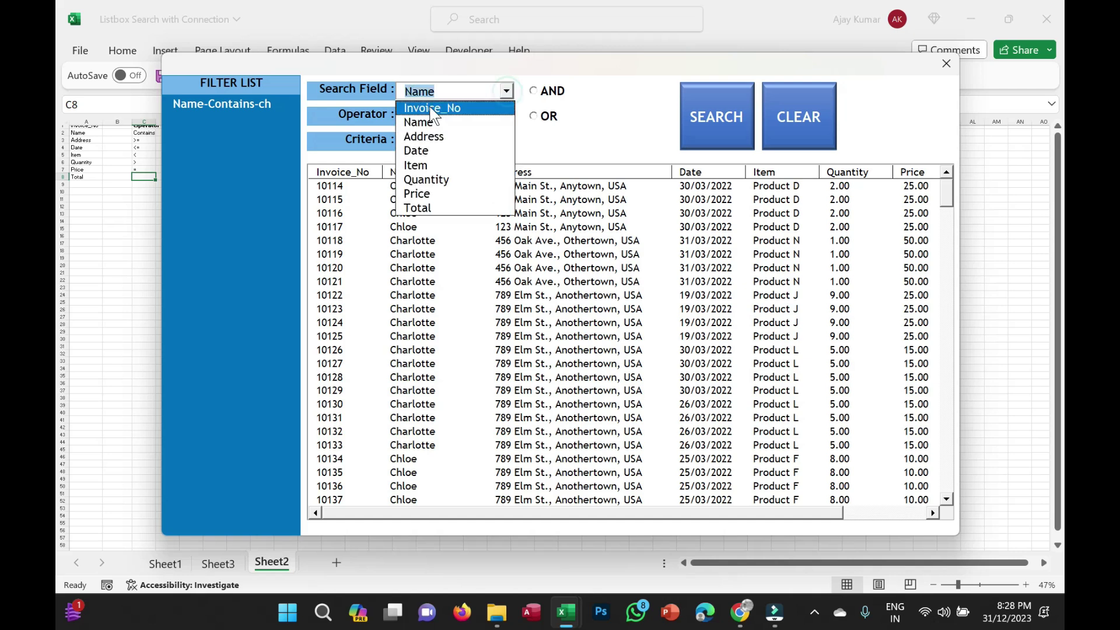
pyautogui.click(437, 136)
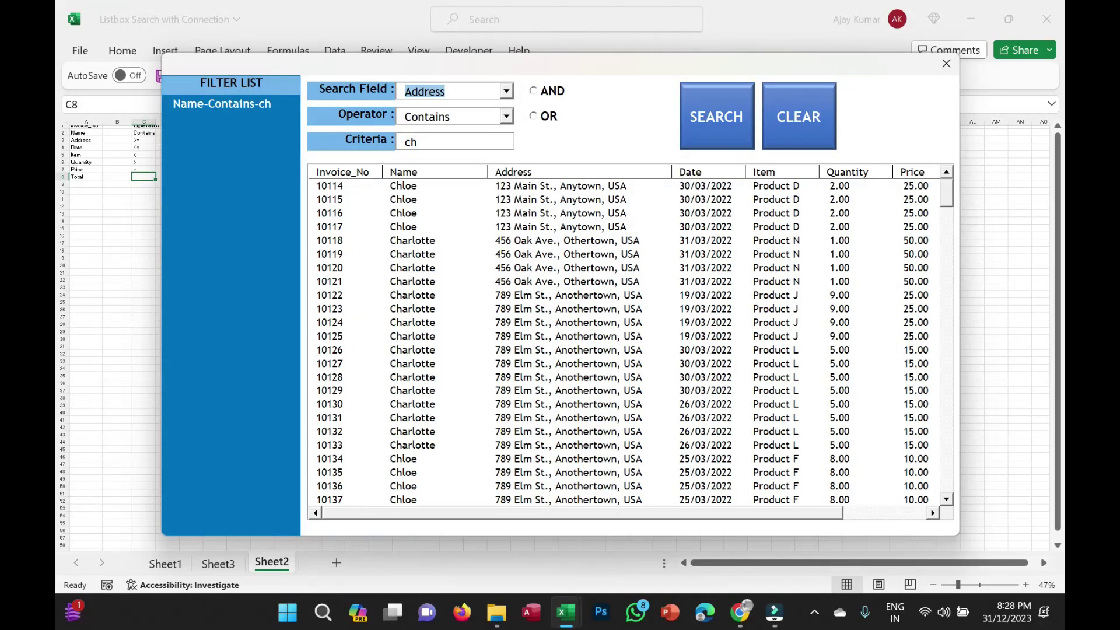
pyautogui.click(433, 142)
pyautogui.write('123')
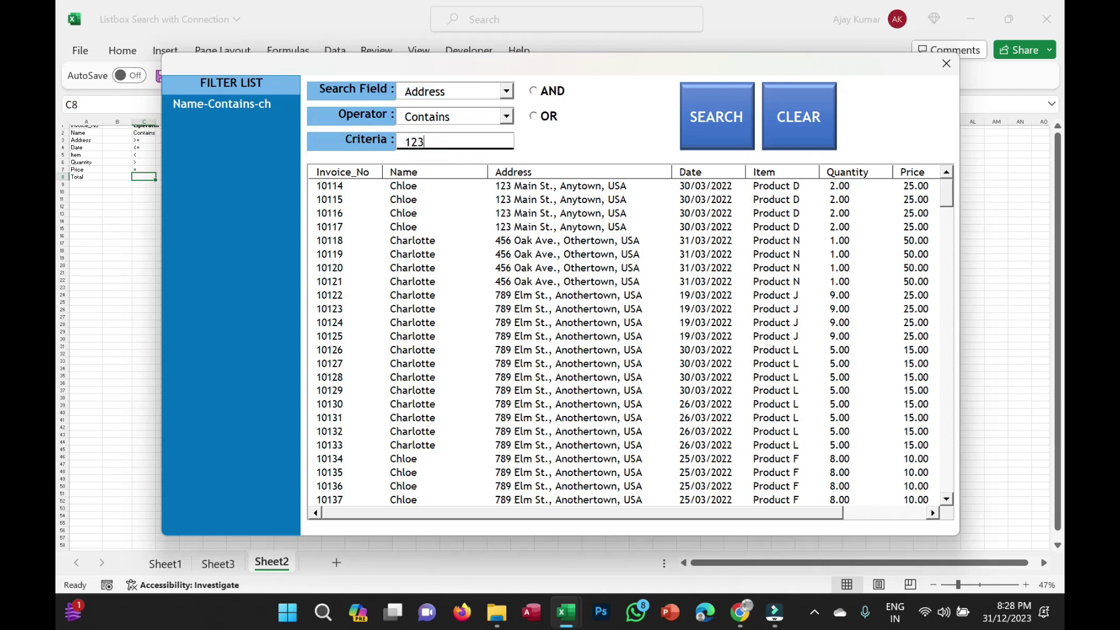
pyautogui.click(717, 137)
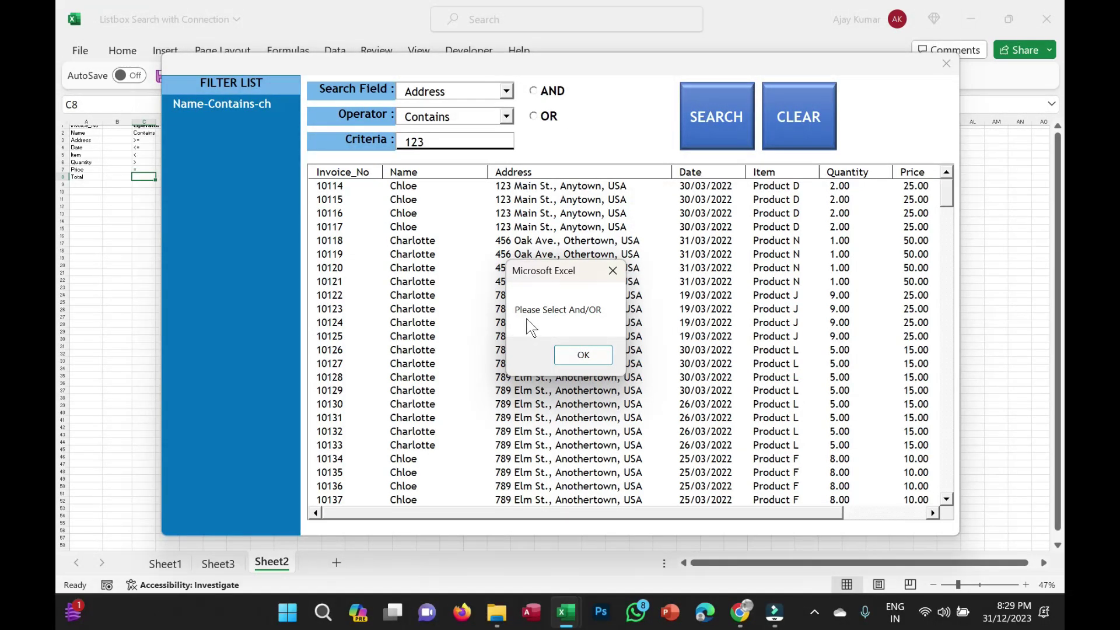
pyautogui.press('Return')
pyautogui.click(532, 91)
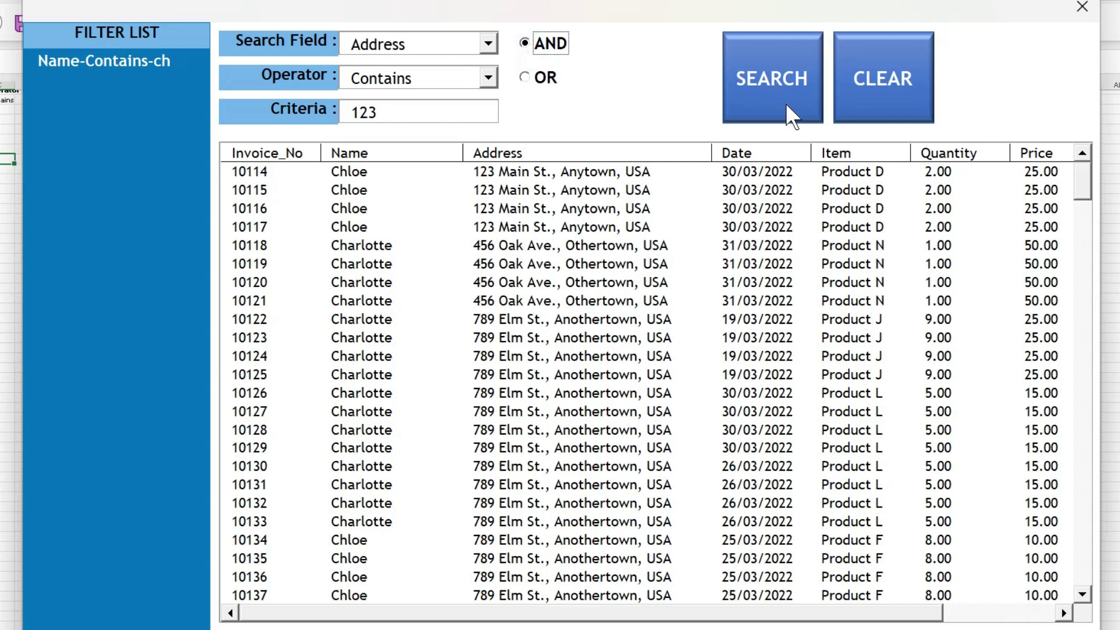
pyautogui.click(787, 105)
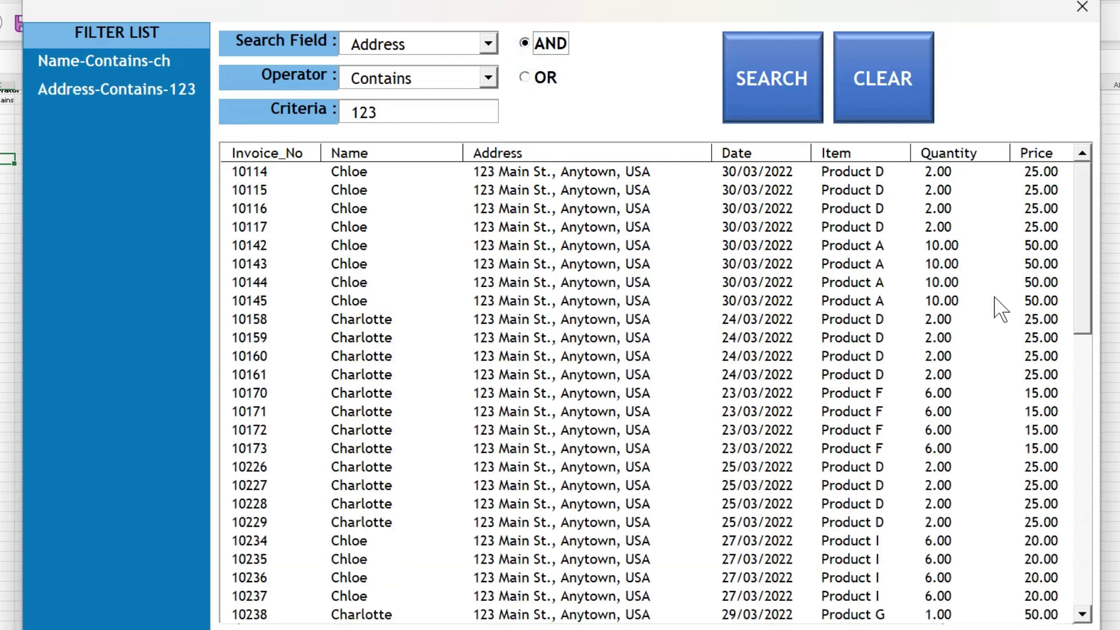
pyautogui.moveTo(1088, 260); pyautogui.dragTo(1084, 237)
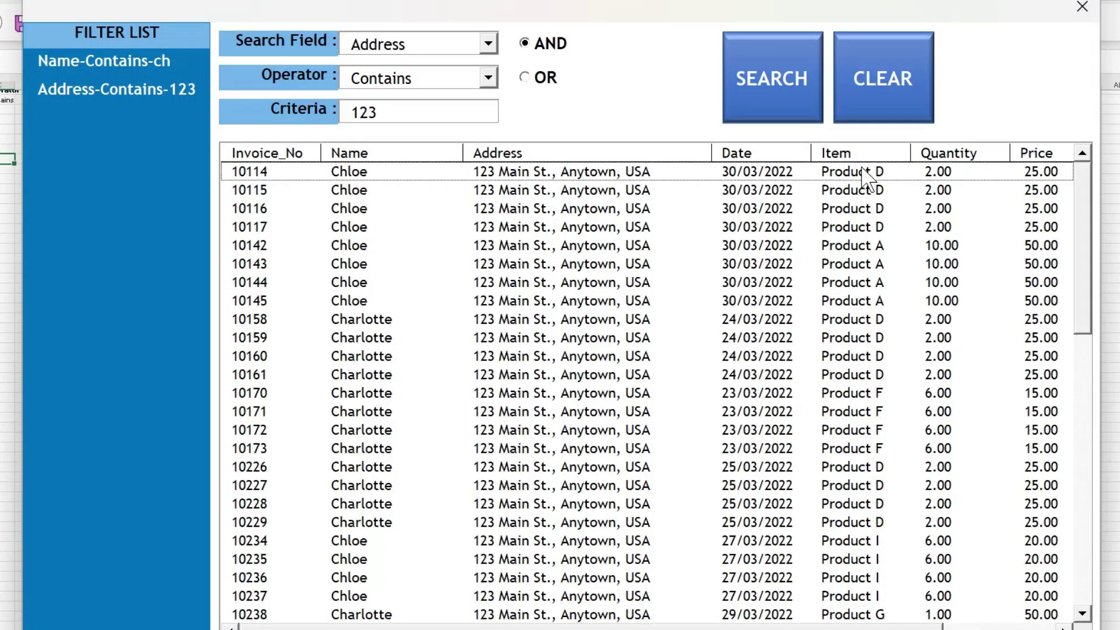
# Step: Add the condition Item = Product D with AND to the existing filters and run the search
pyautogui.click(493, 42)
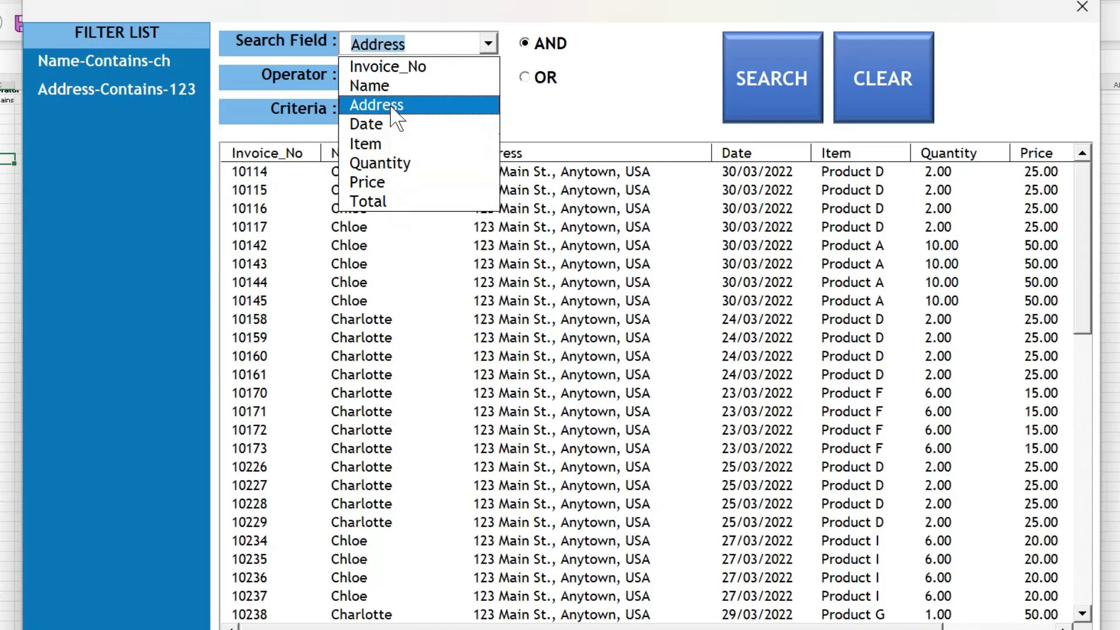
pyautogui.click(396, 144)
pyautogui.click(489, 82)
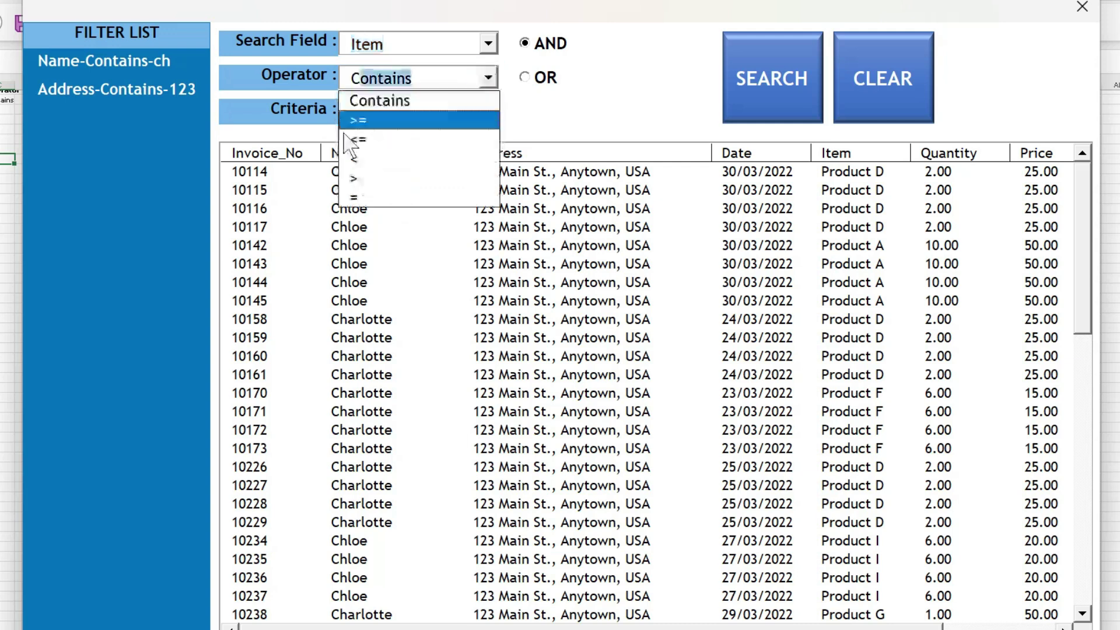
pyautogui.click(361, 203)
pyautogui.doubleClick(392, 111)
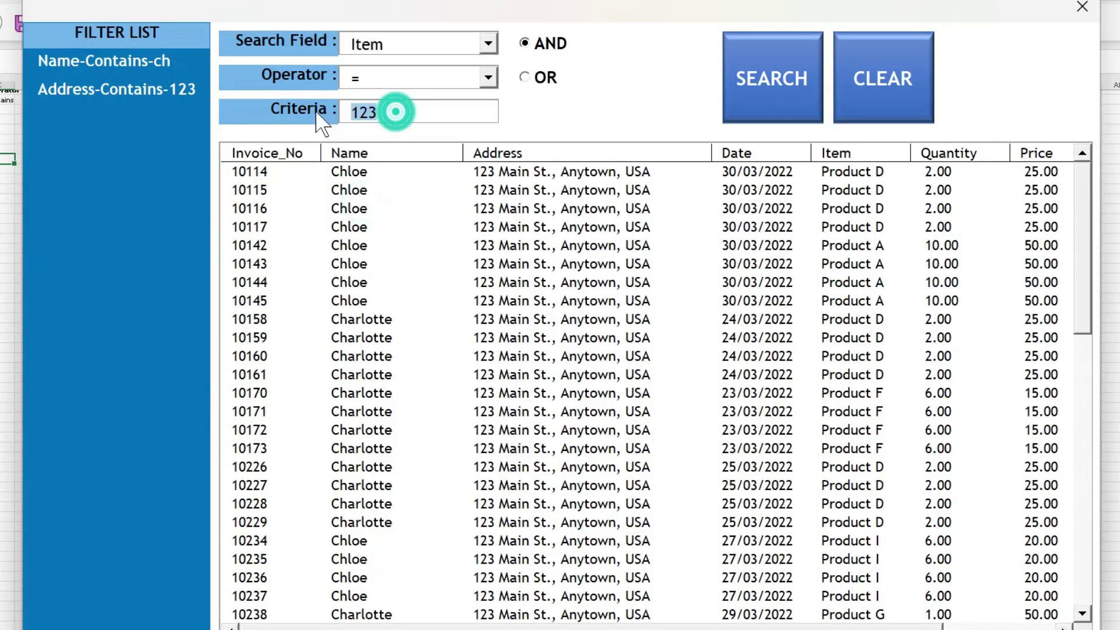
pyautogui.write('Product D')
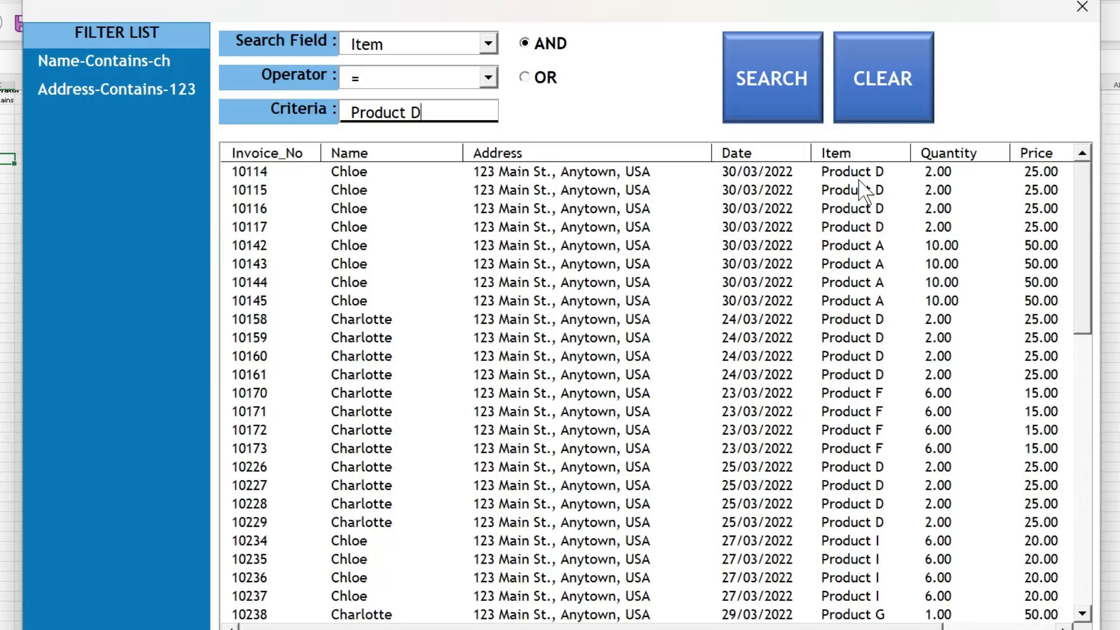
pyautogui.click(770, 111)
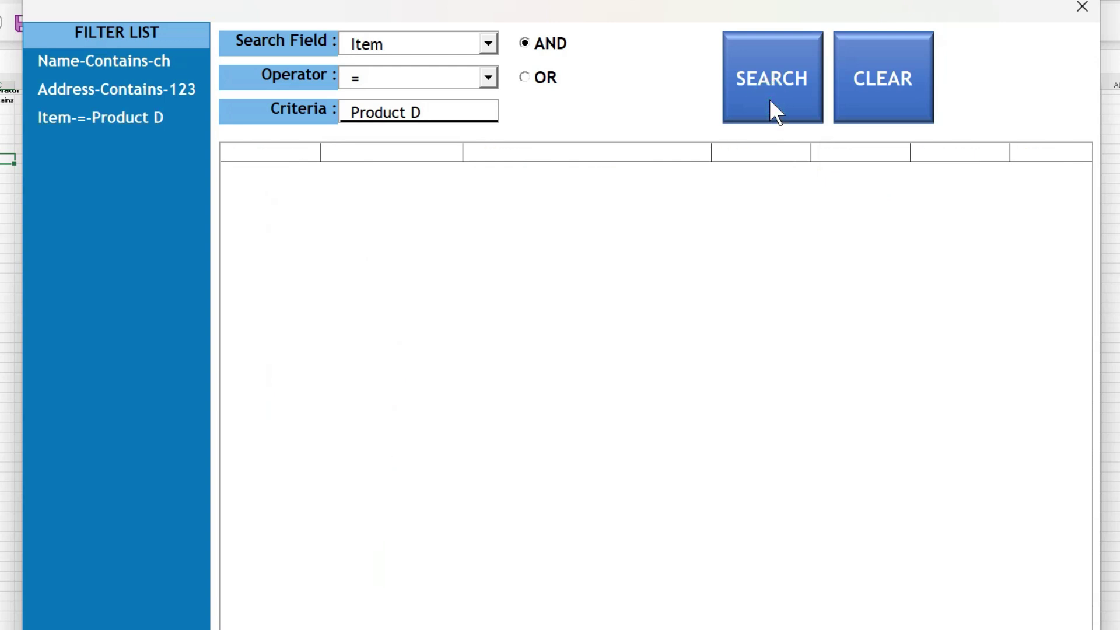